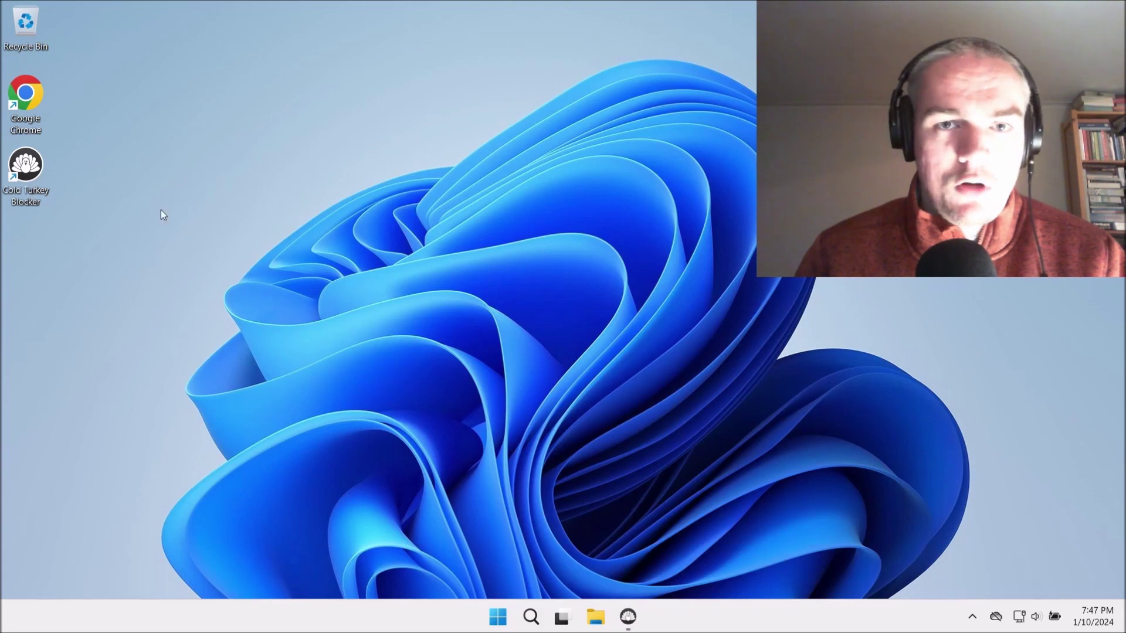
Launch Cold Turkey Blocker and switch between Overview and Blocks, ending on the Distractions block list
double_click(21, 186)
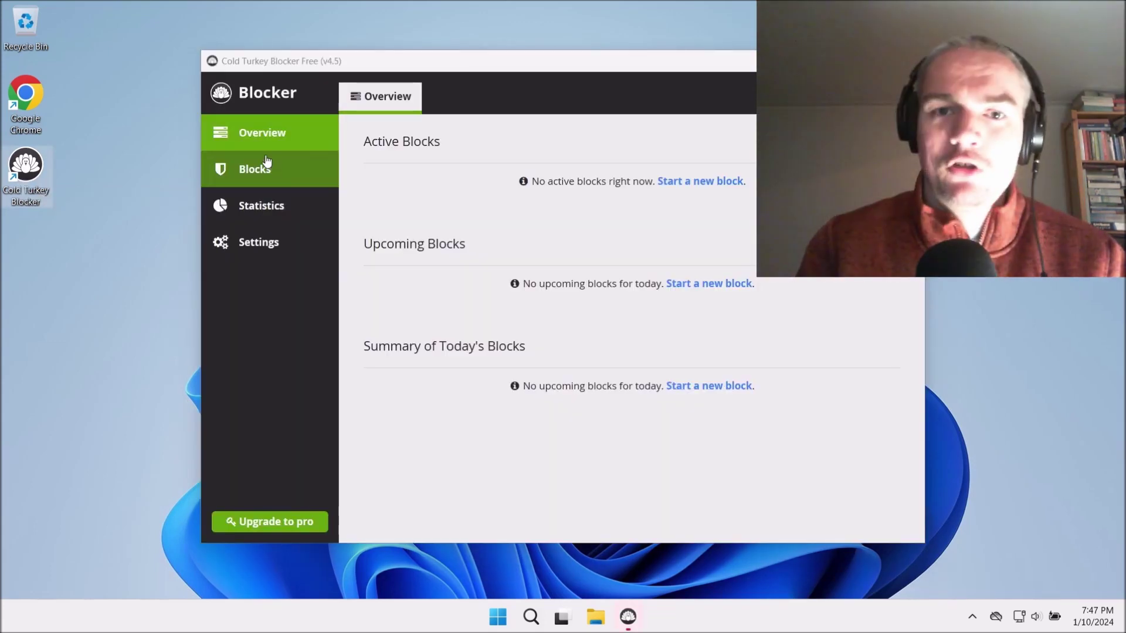
click(267, 164)
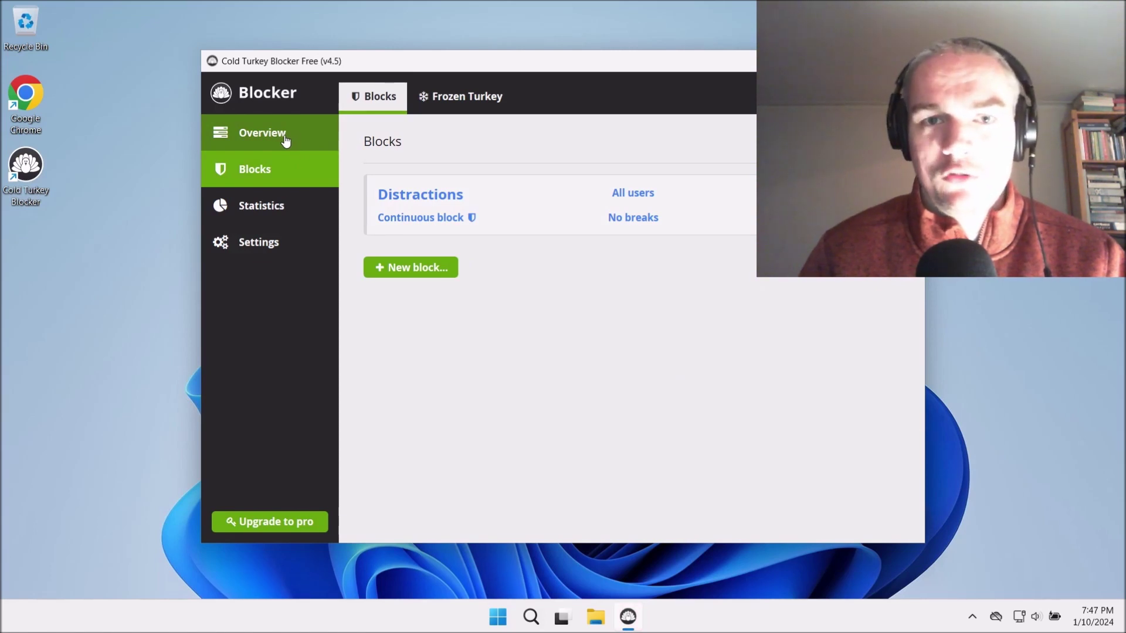
click(285, 139)
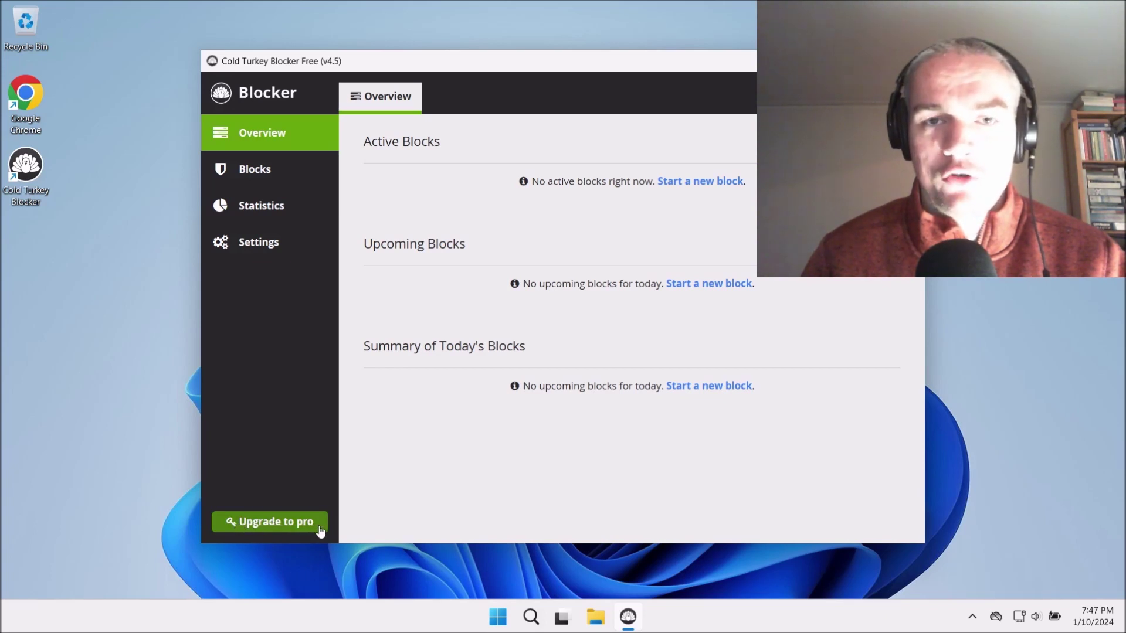
click(269, 169)
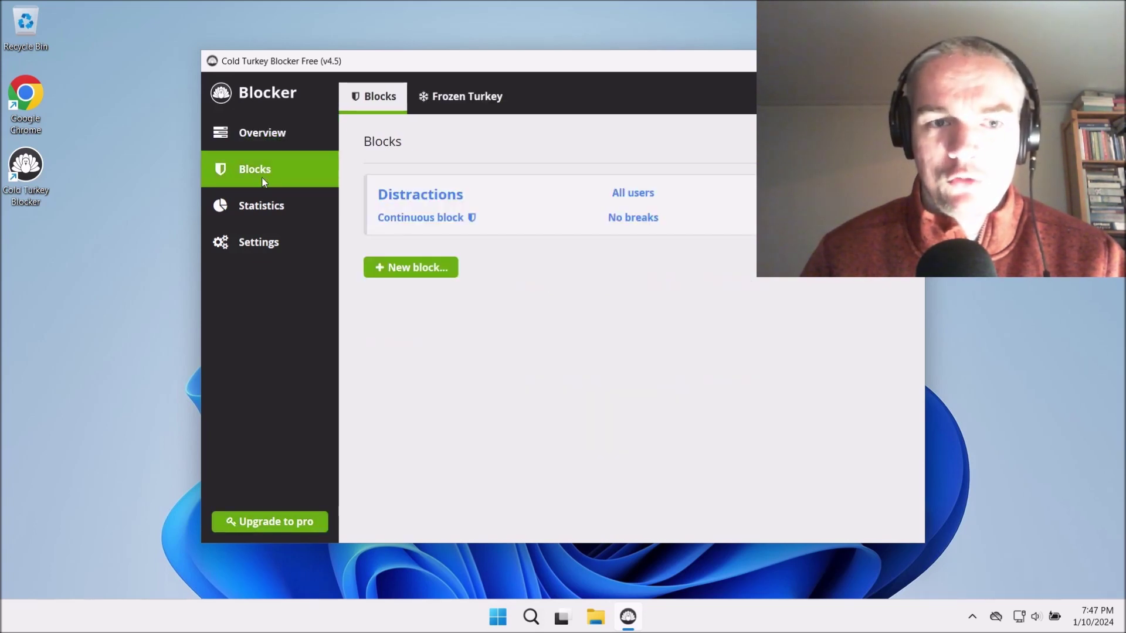
click(262, 134)
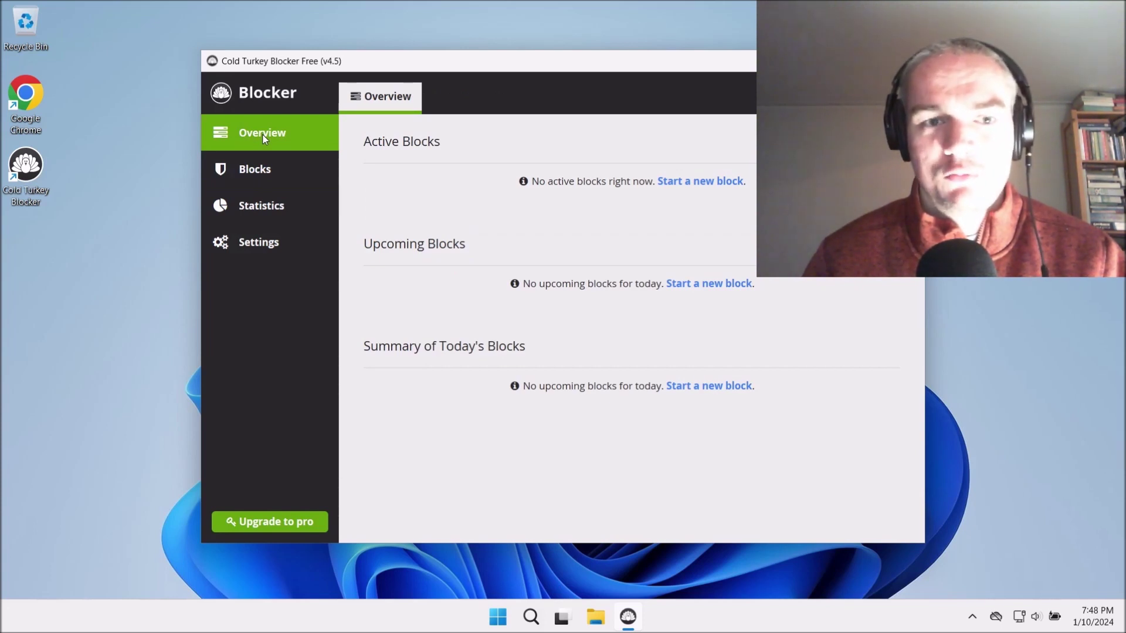
click(282, 176)
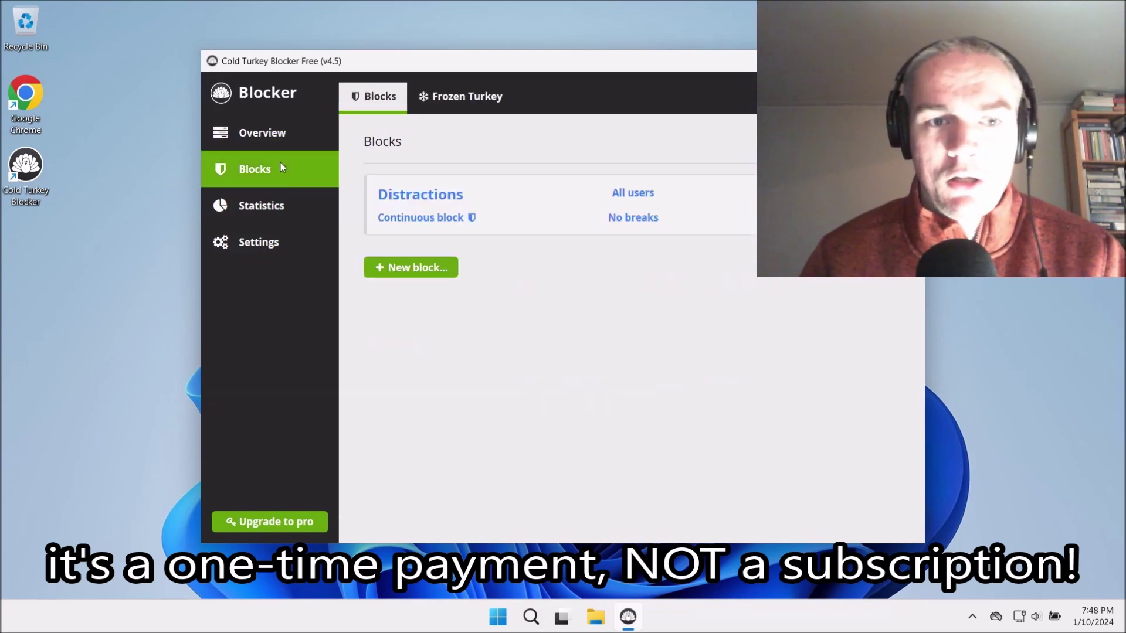
click(282, 151)
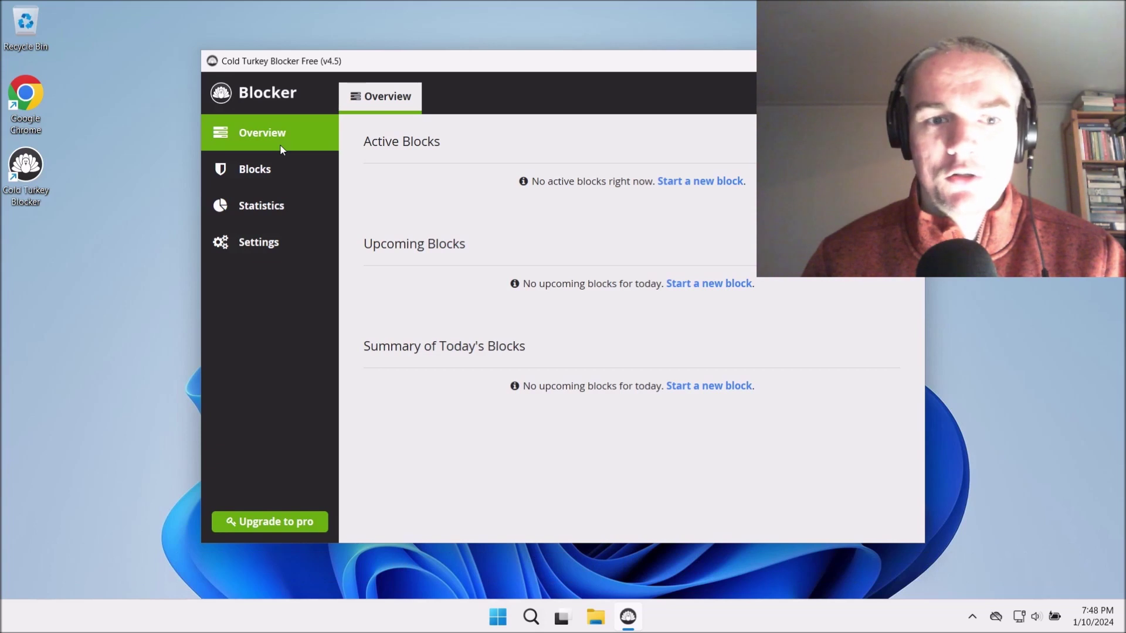
click(277, 168)
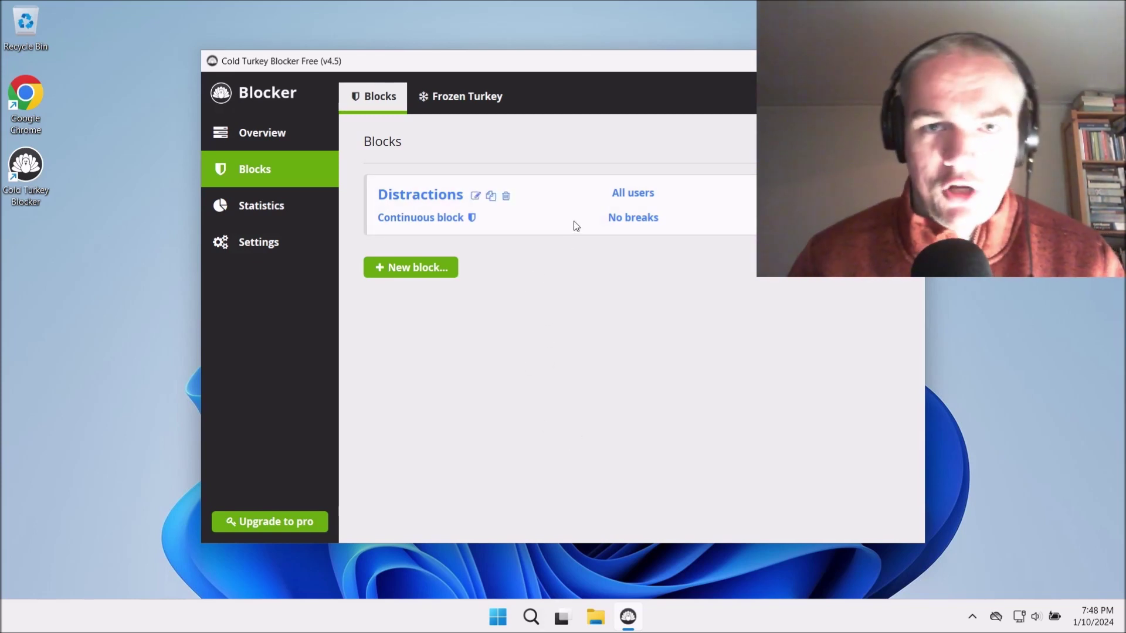
click(276, 136)
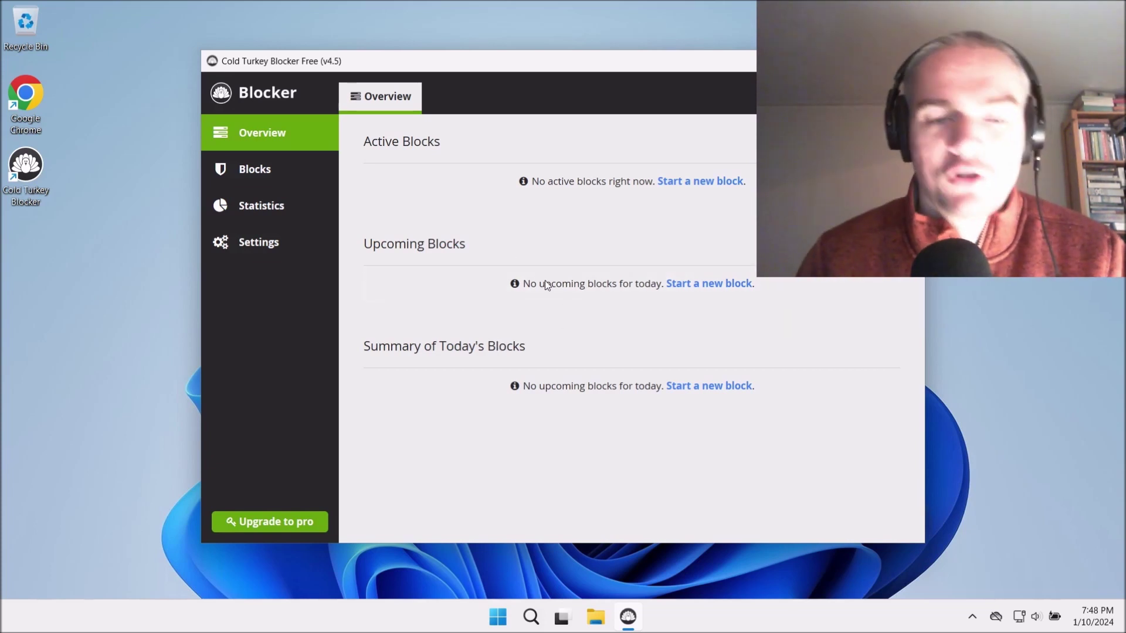
click(252, 173)
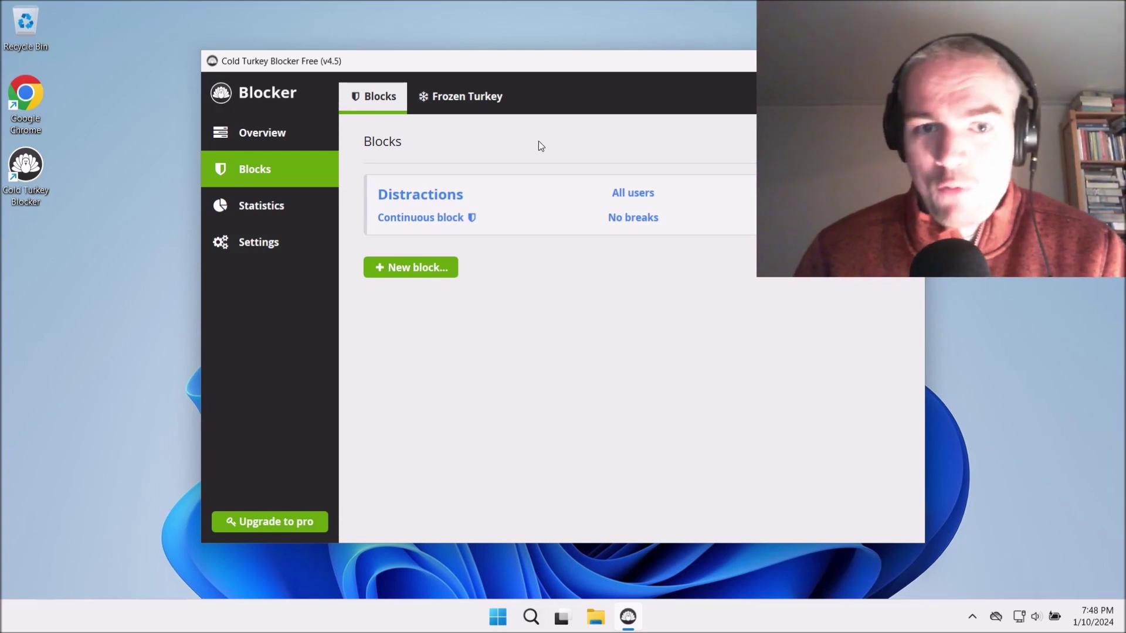
mouse_move(431, 197)
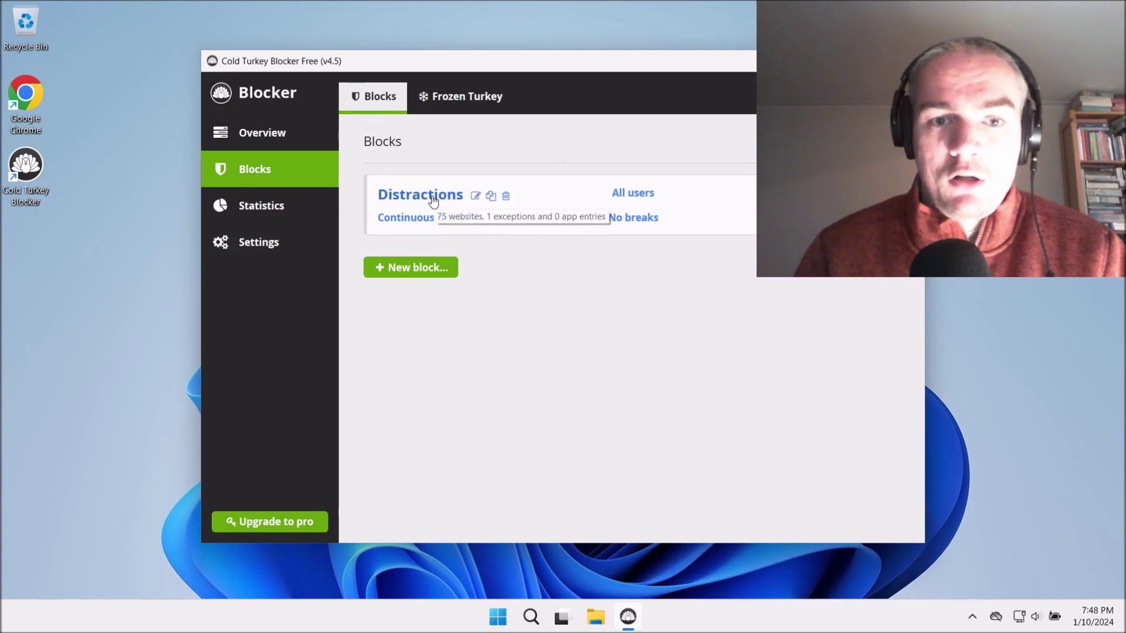
click(432, 197)
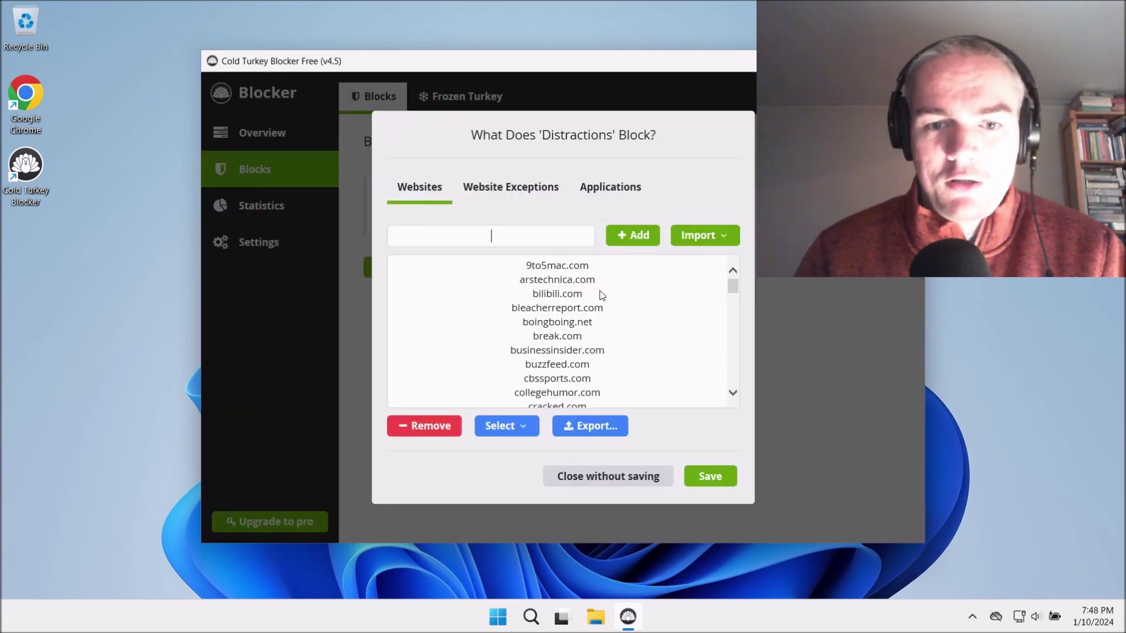
scroll(579, 284, down, 5)
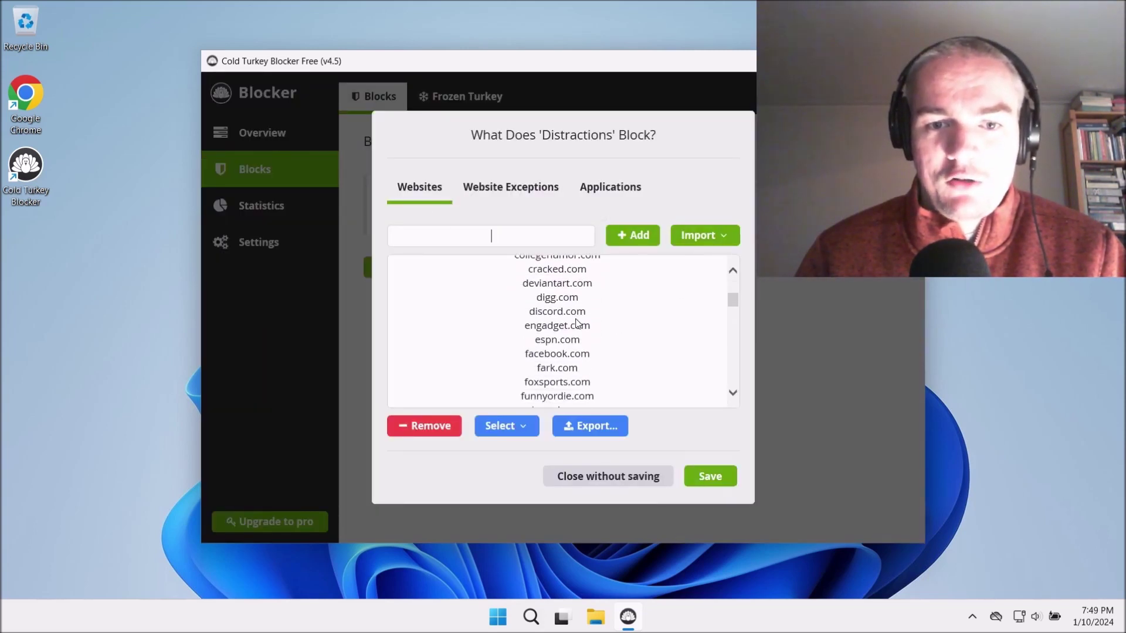
scroll(610, 319, down, 6)
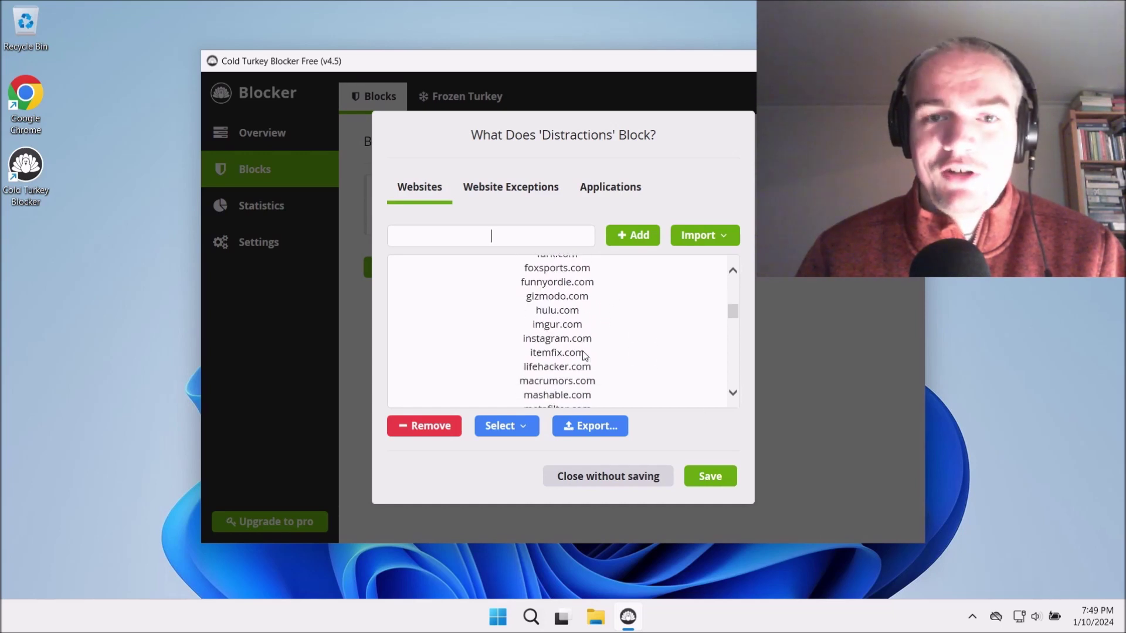
scroll(588, 336, down, 15)
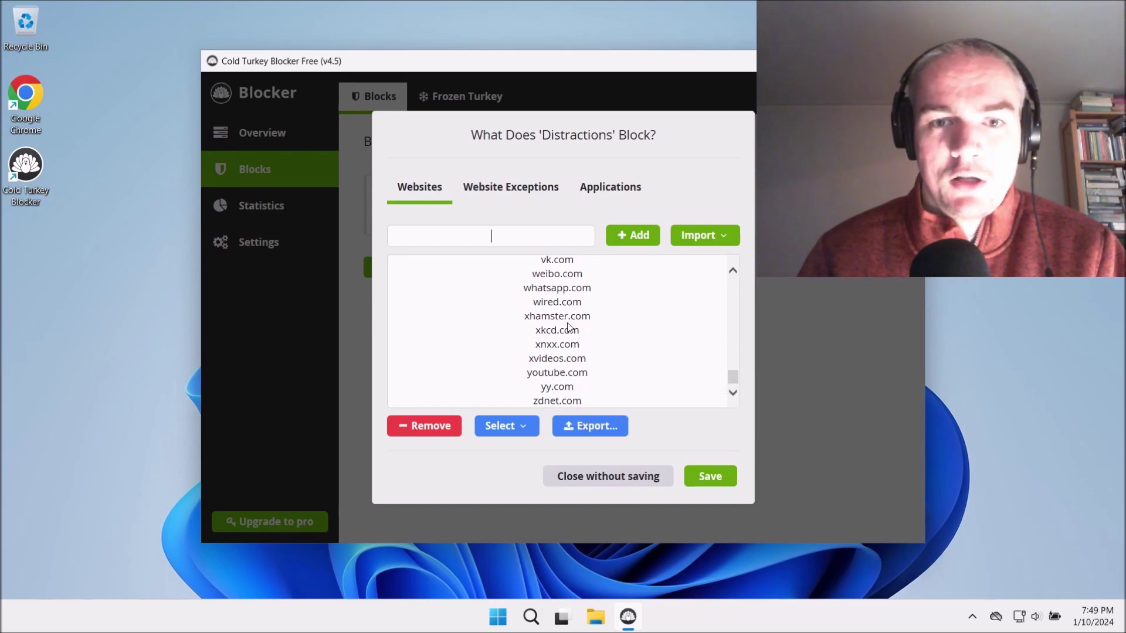
scroll(568, 326, up, 1)
scroll(568, 326, up, 3)
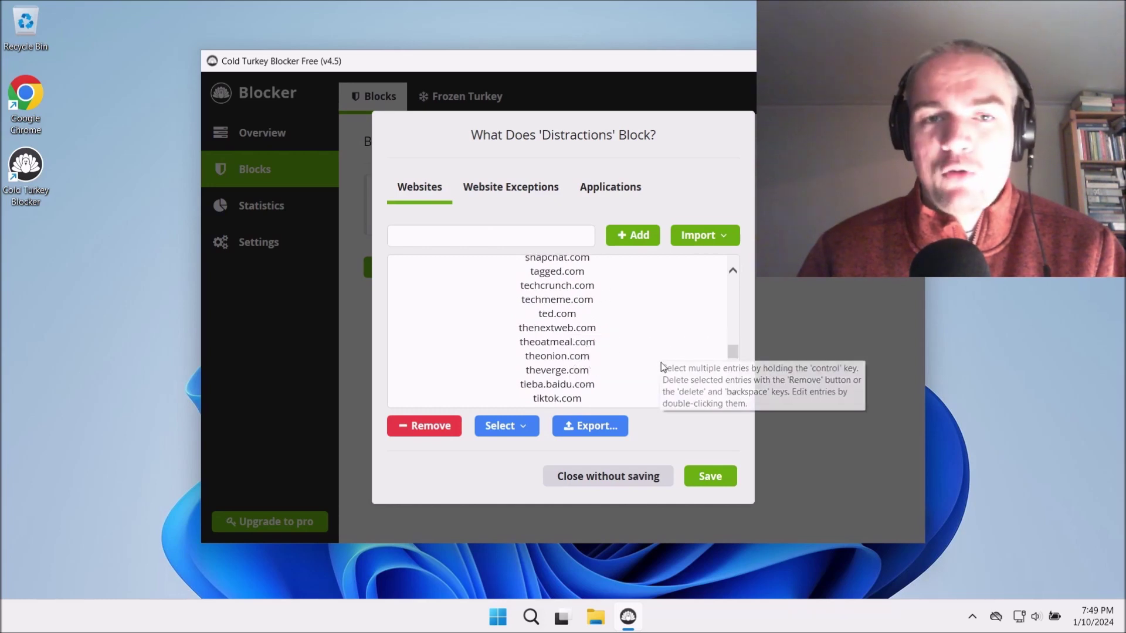
scroll(586, 328, up, 8)
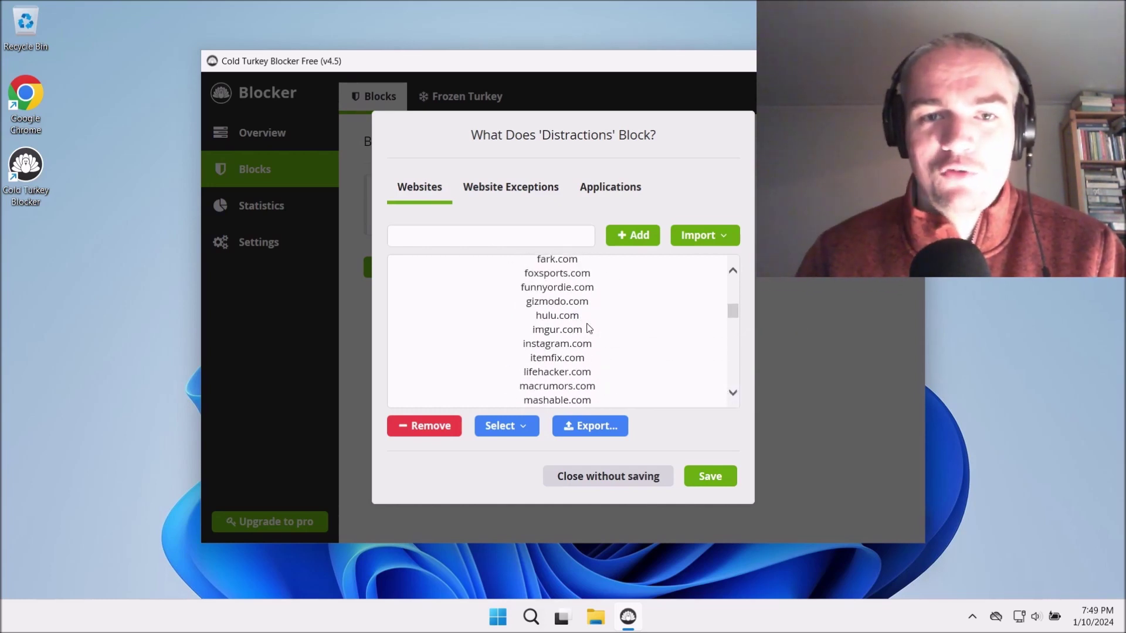
key(Escape)
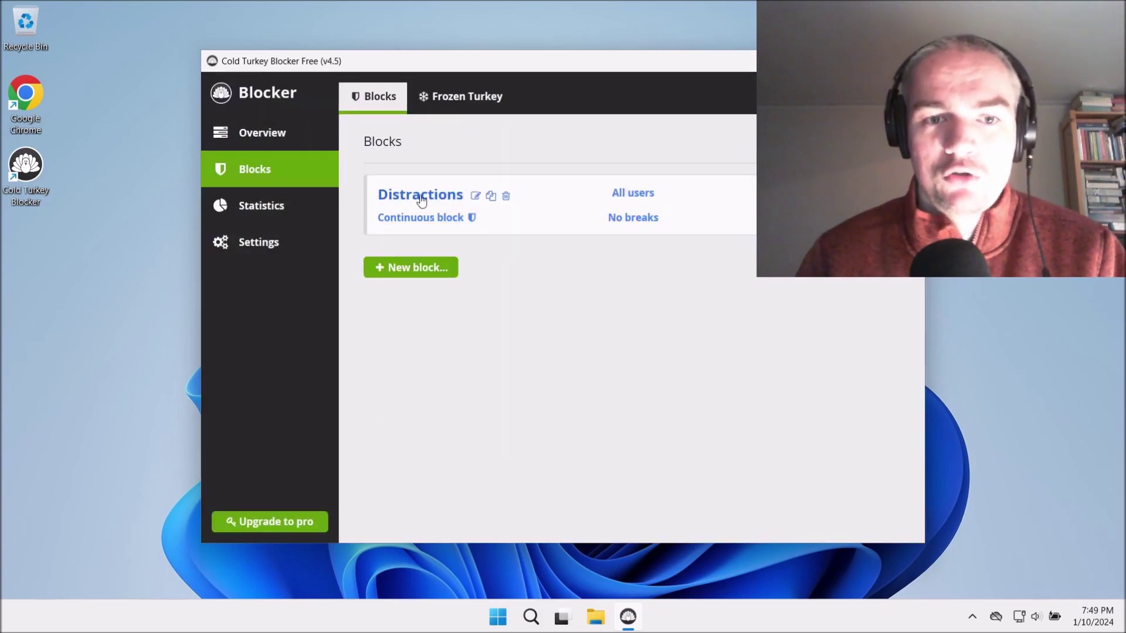
mouse_move(421, 201)
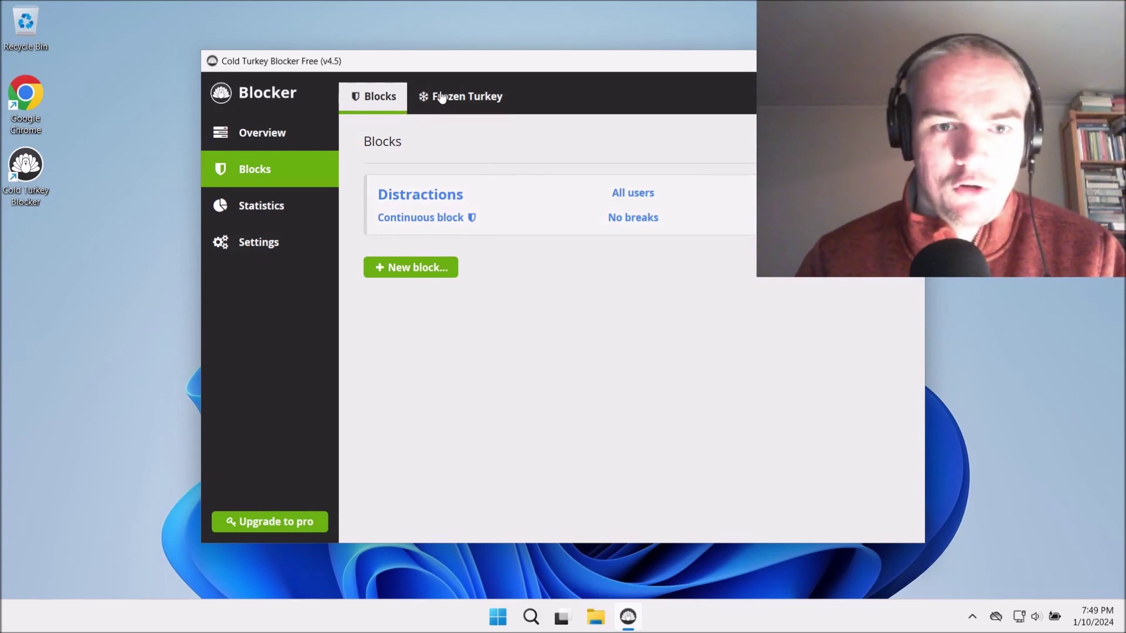
View the Frozen Turkey whole-computer block page
click(464, 111)
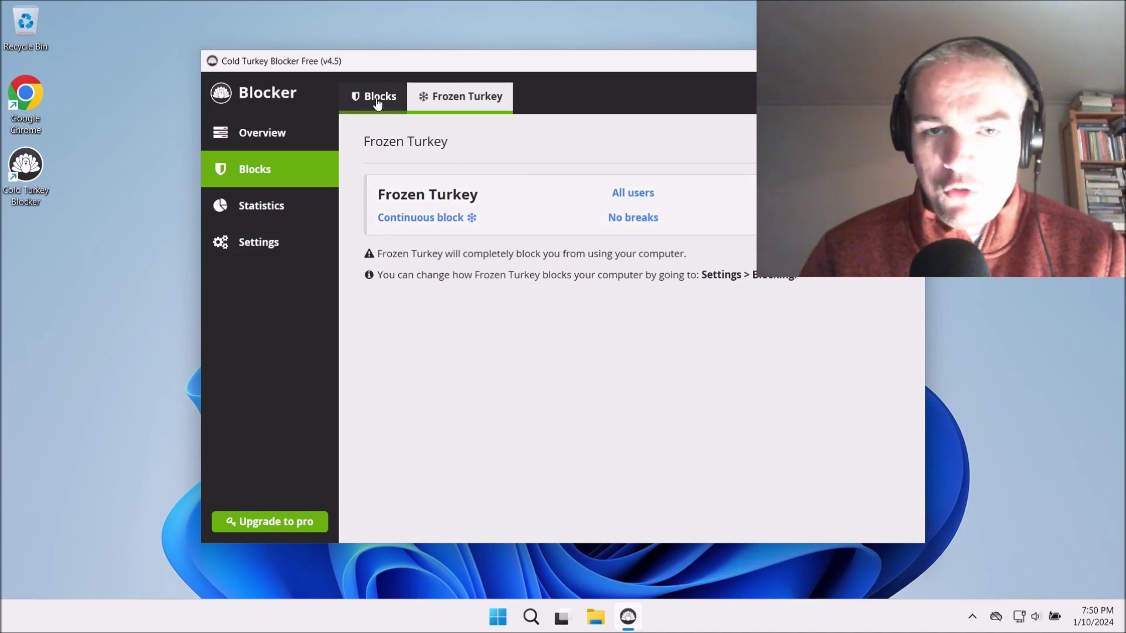
Go back to the Blocks page showing the Distractions block
click(378, 103)
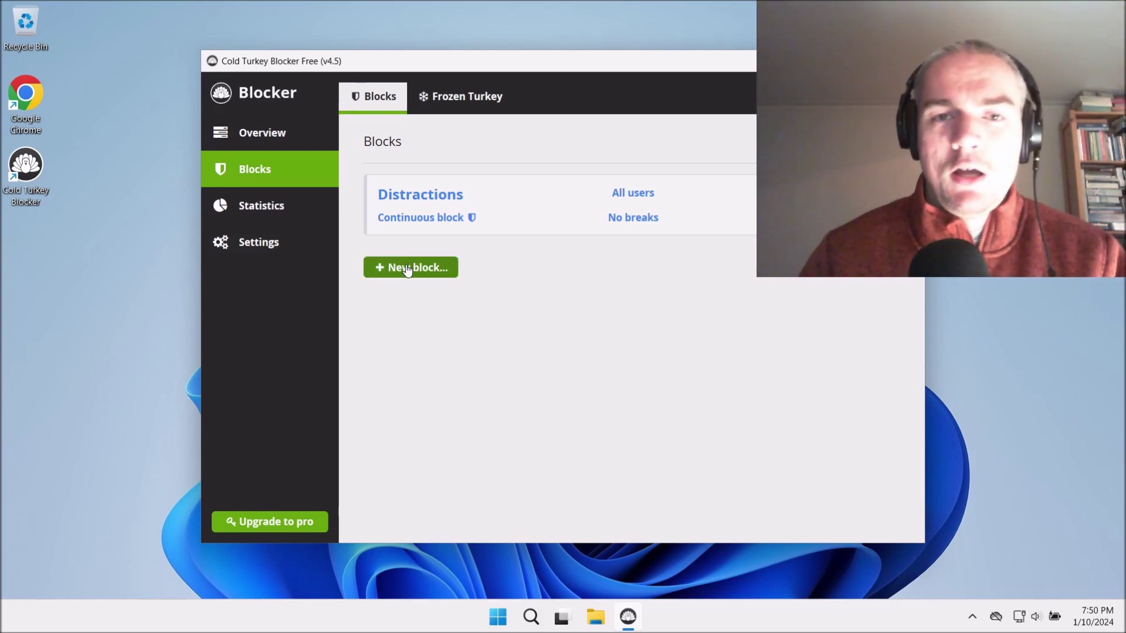
Draft a block with amazon.com, import the Gambling website category, then discard it unsaved
click(408, 268)
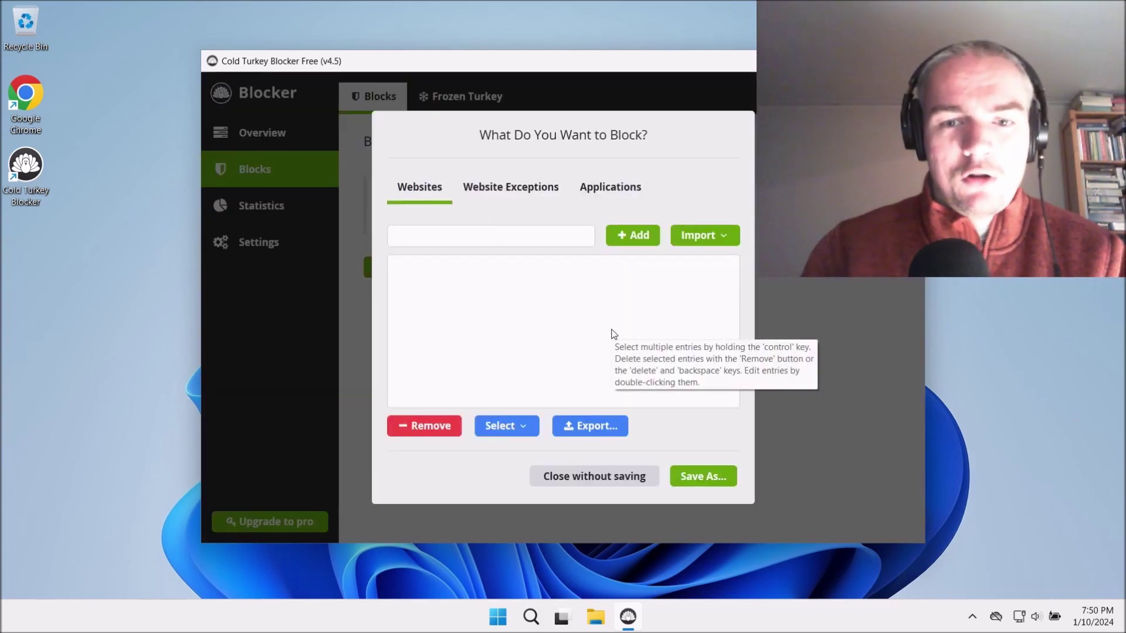
text(amazon)
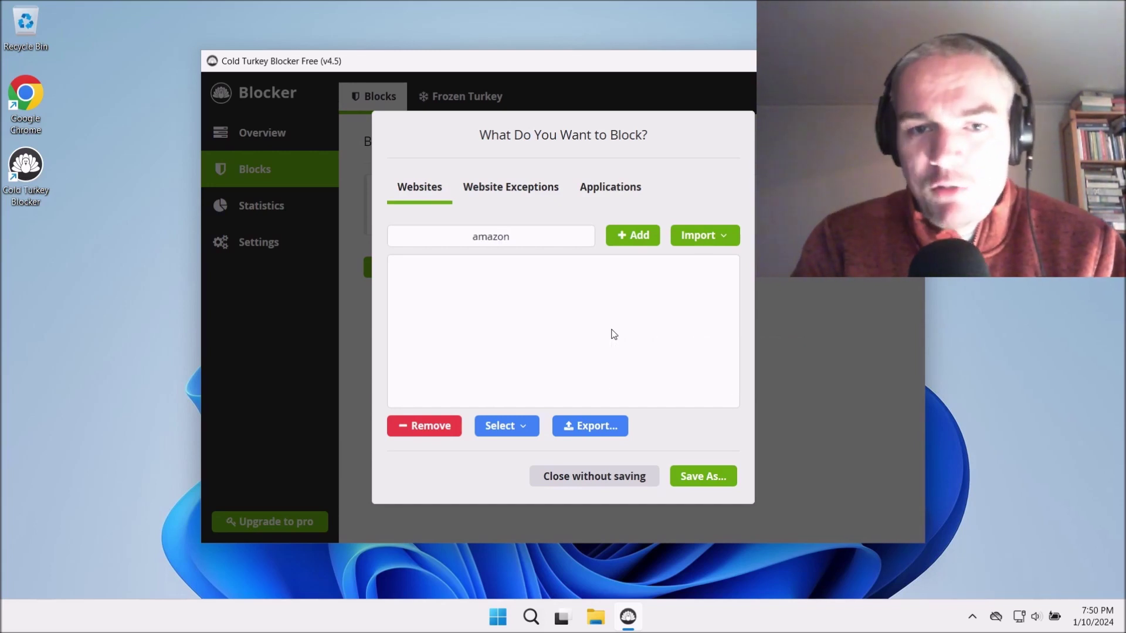
text(.com)
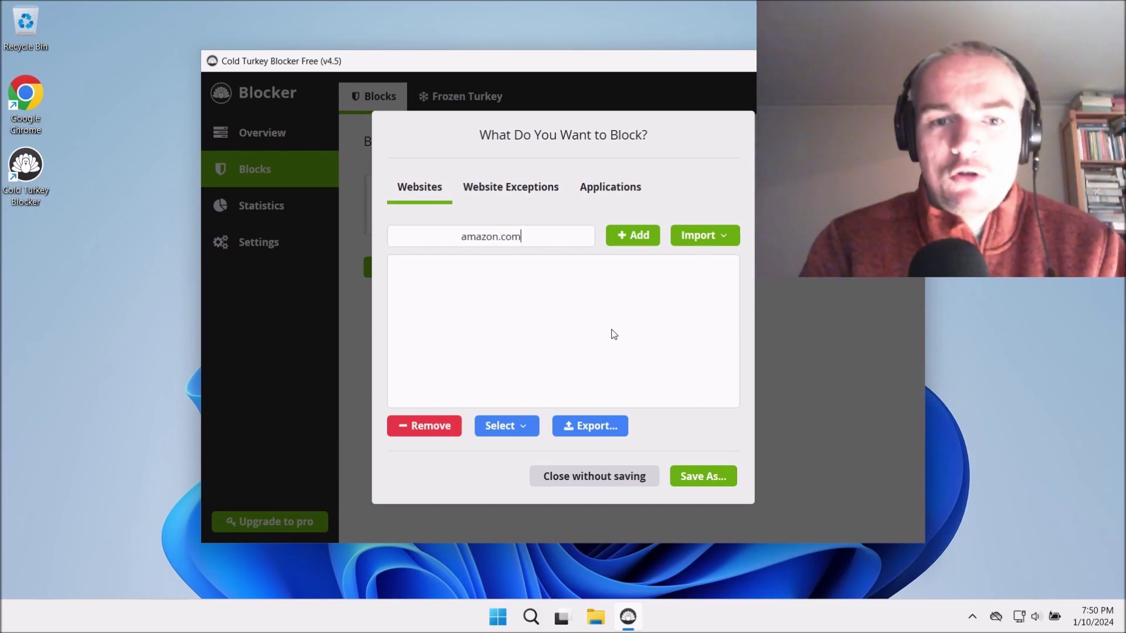
key(Return)
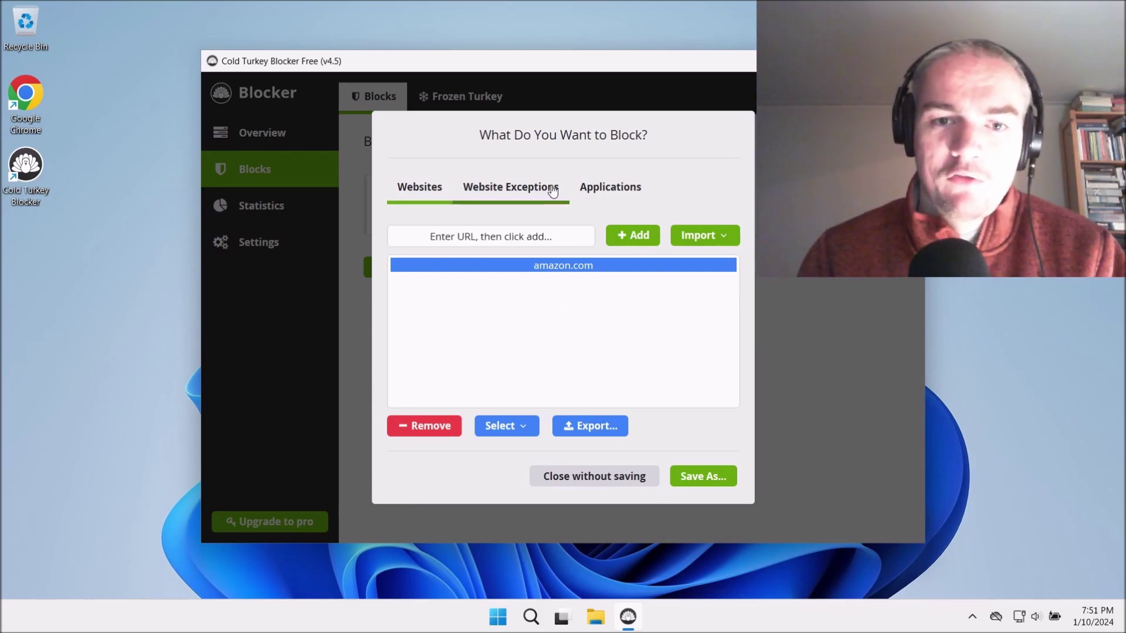
click(531, 189)
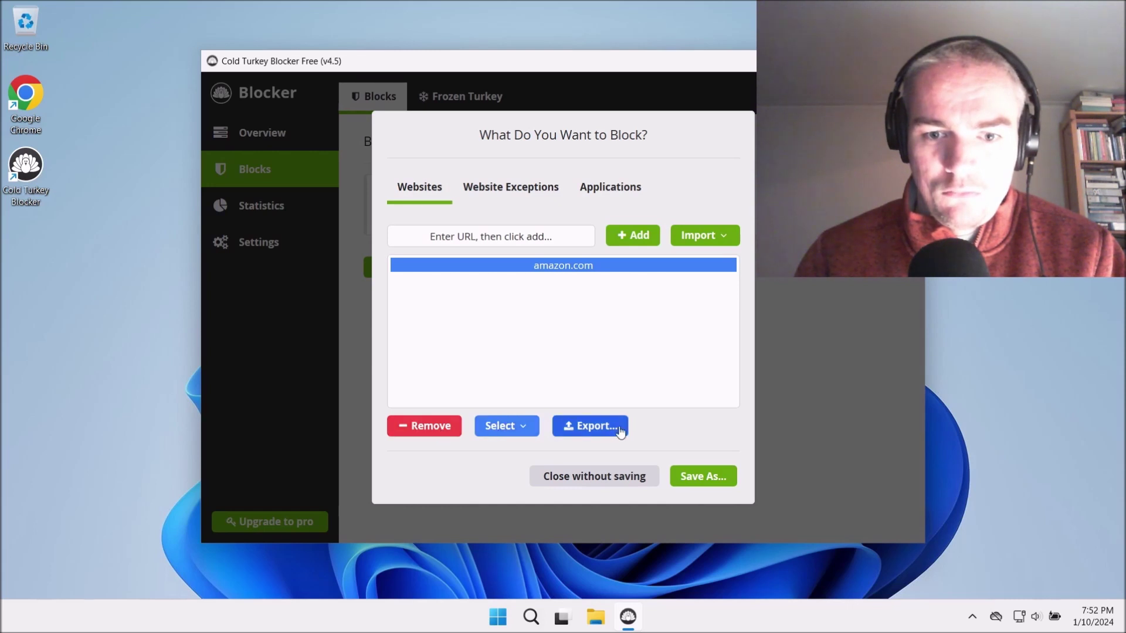
click(692, 237)
mouse_move(755, 322)
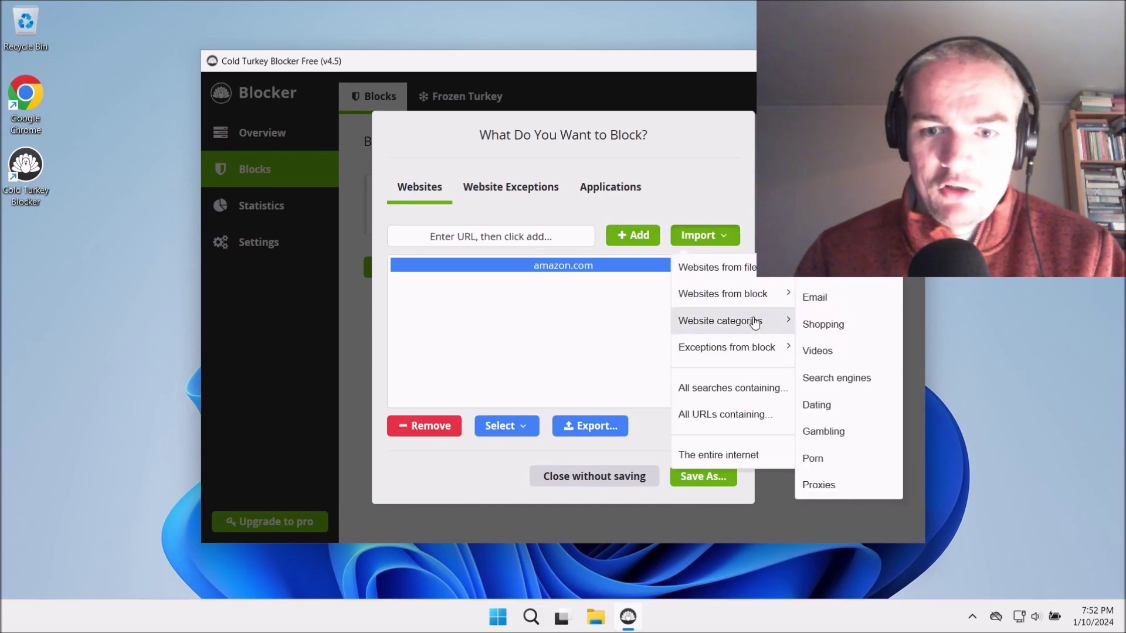
click(835, 429)
scroll(655, 334, down, 10)
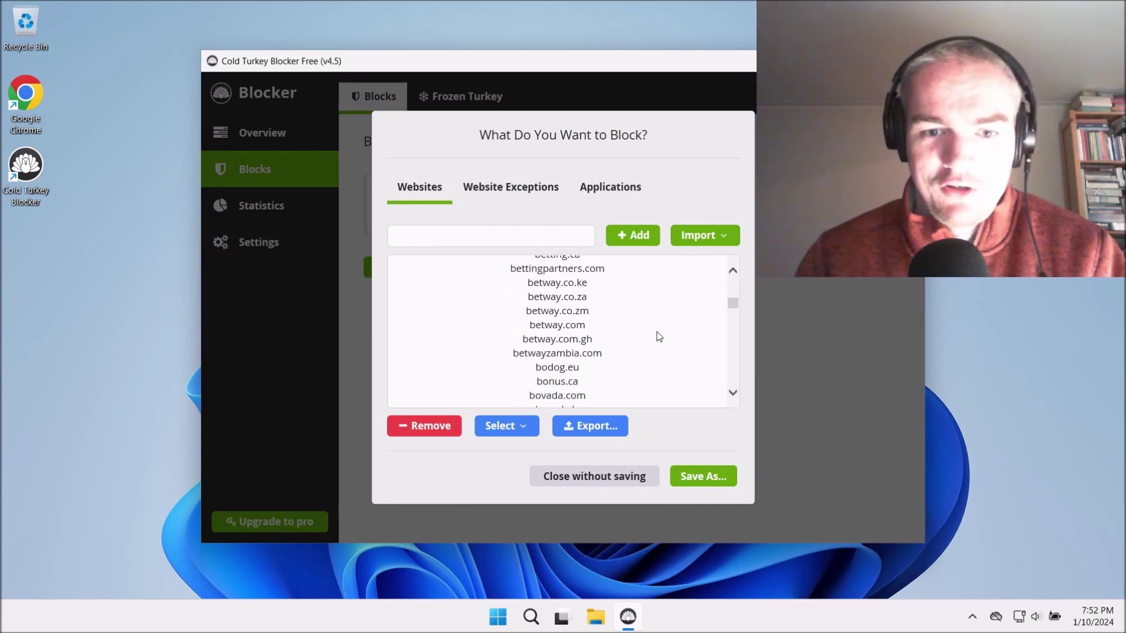
scroll(668, 335, down, 2)
scroll(672, 340, up, 15)
click(622, 476)
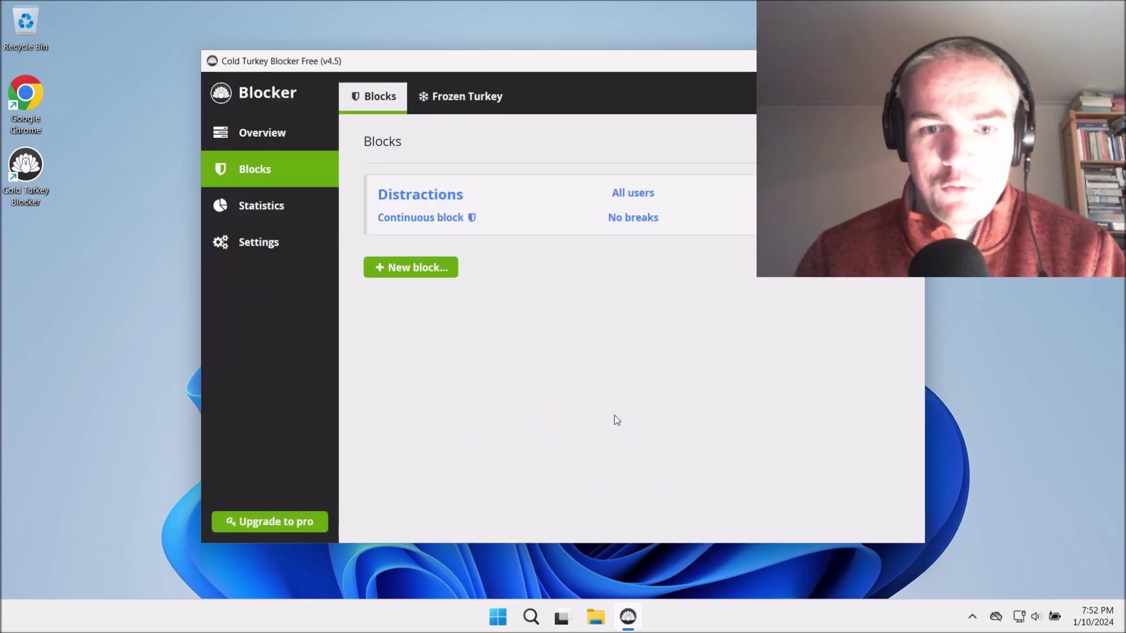
Create a new block containing amazon.com and save it as 'amazon'
click(398, 268)
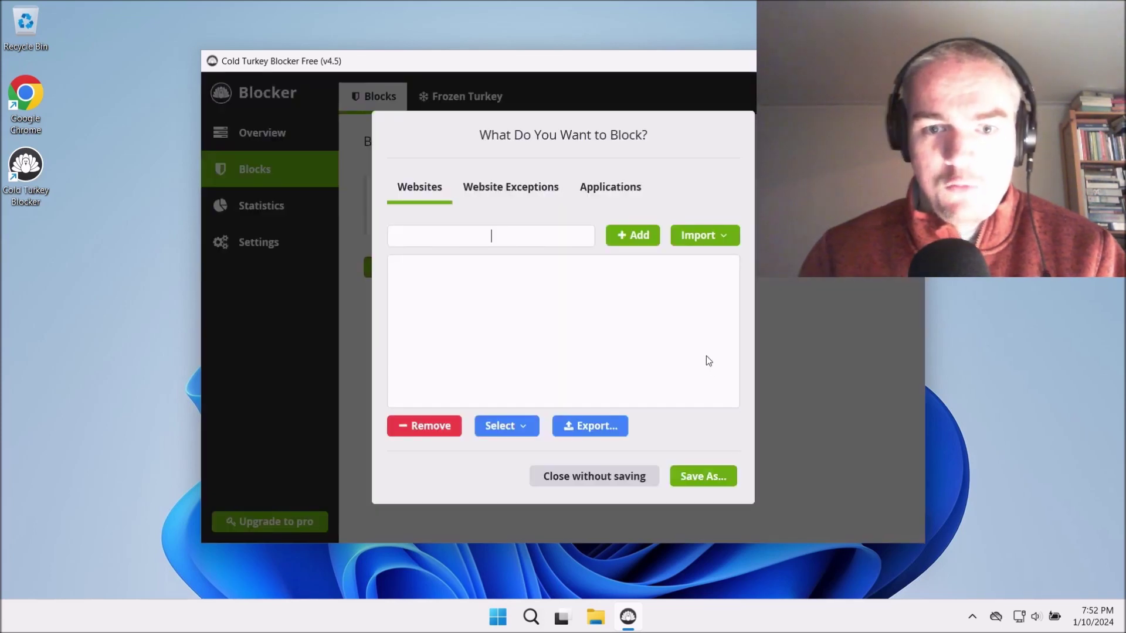
text(amazon.com)
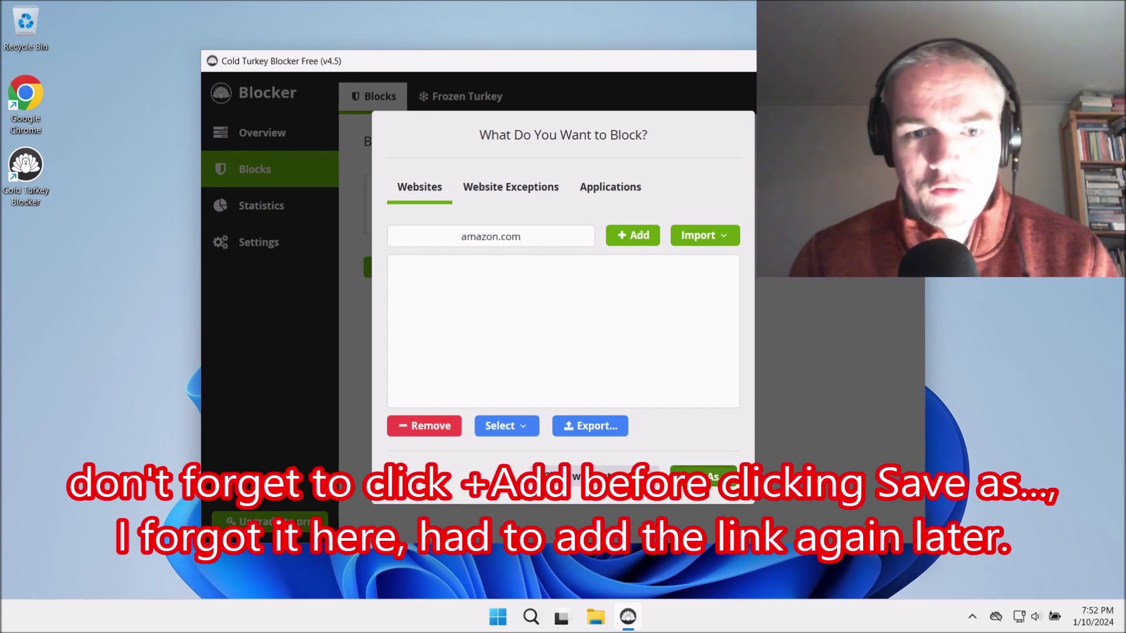
click(703, 477)
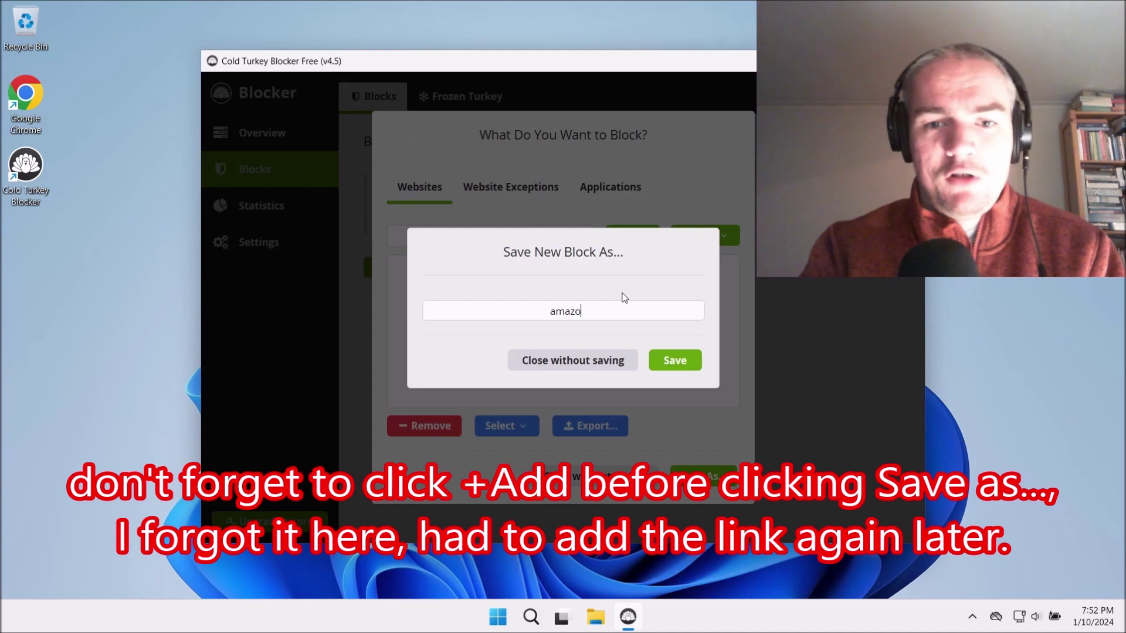
key(Return)
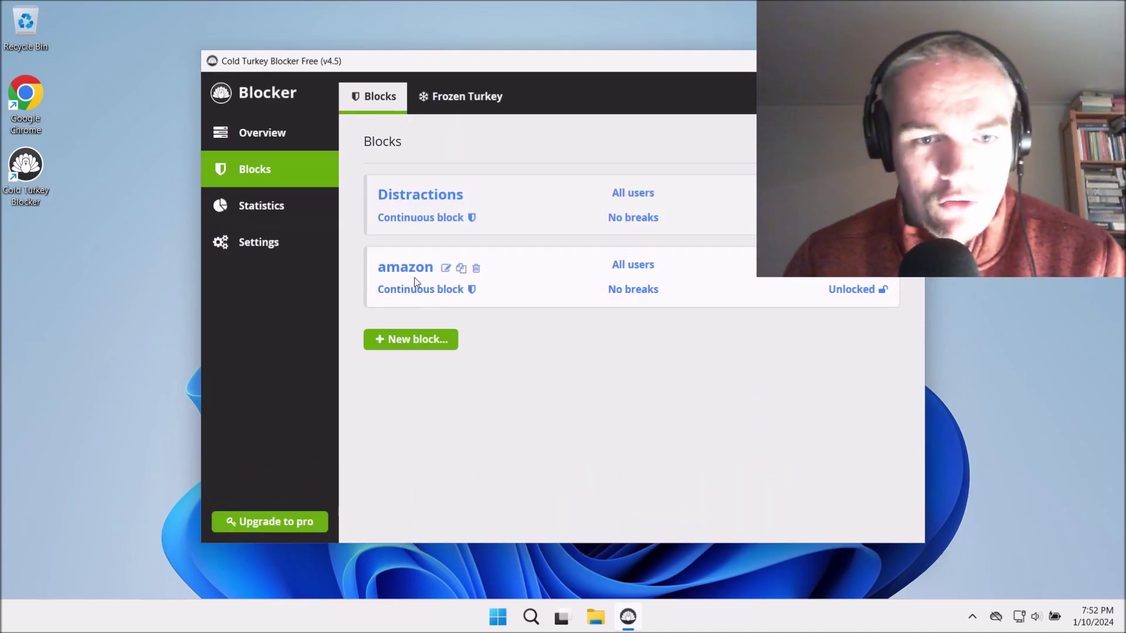
Toggle the amazon block from Off to On
mouse_move(415, 274)
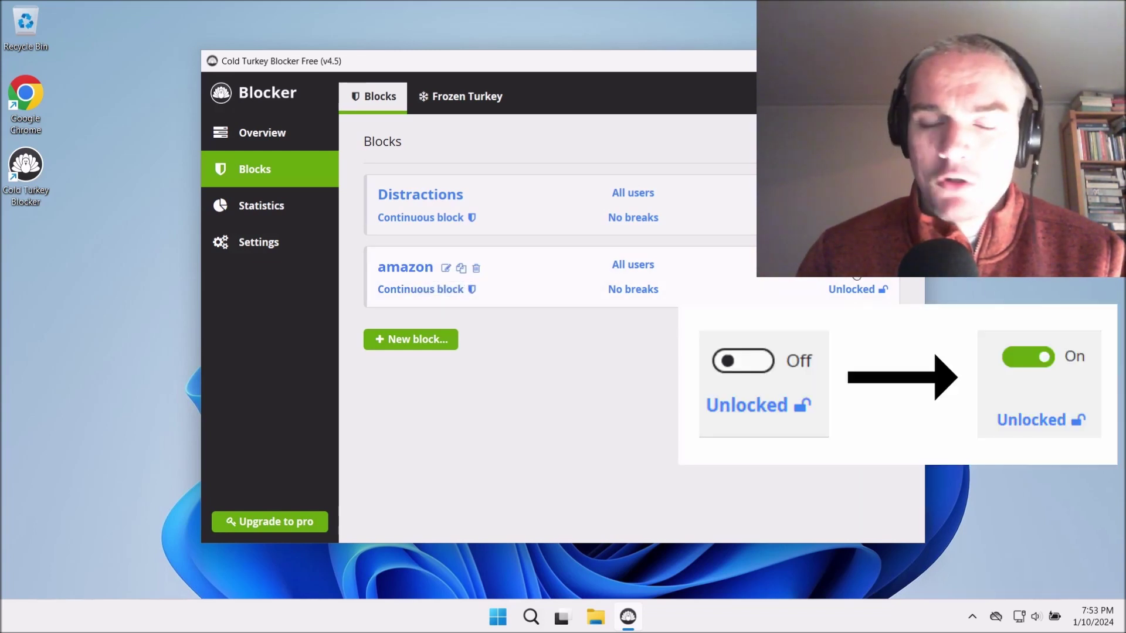
click(856, 271)
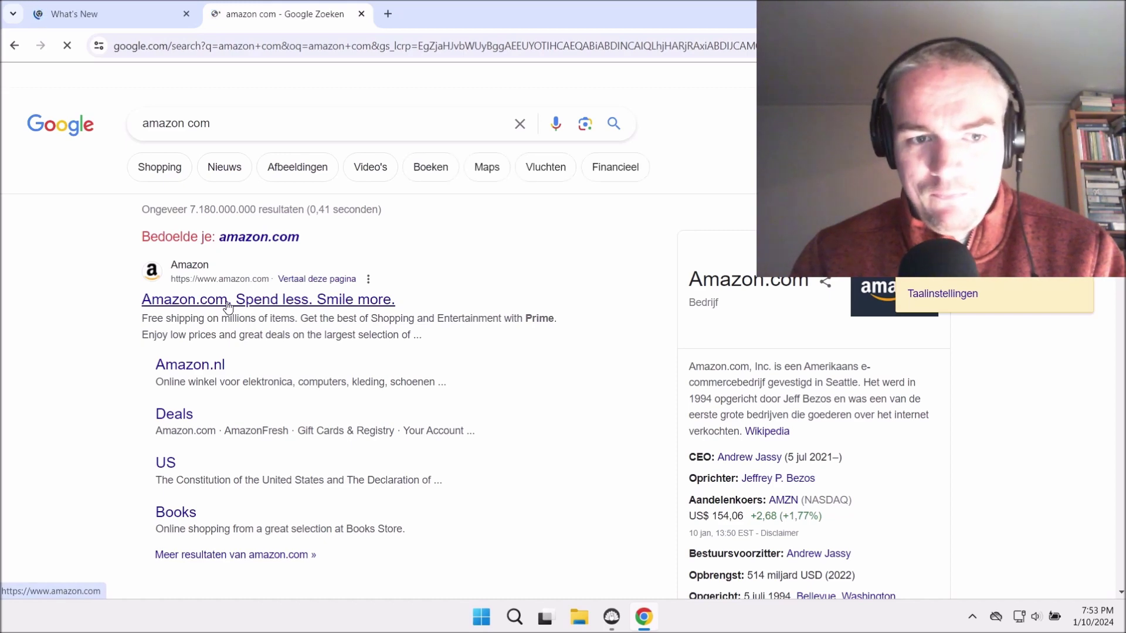
Open the Amazon.com search result in Chrome to see it blocked, then return to the blocker
click(228, 303)
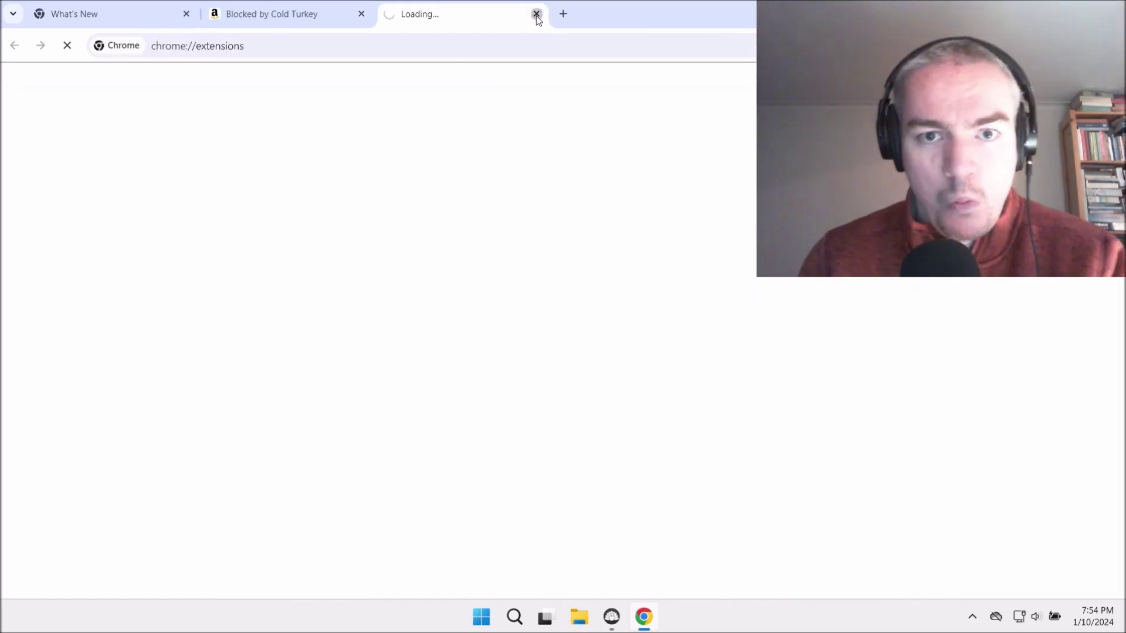
click(534, 14)
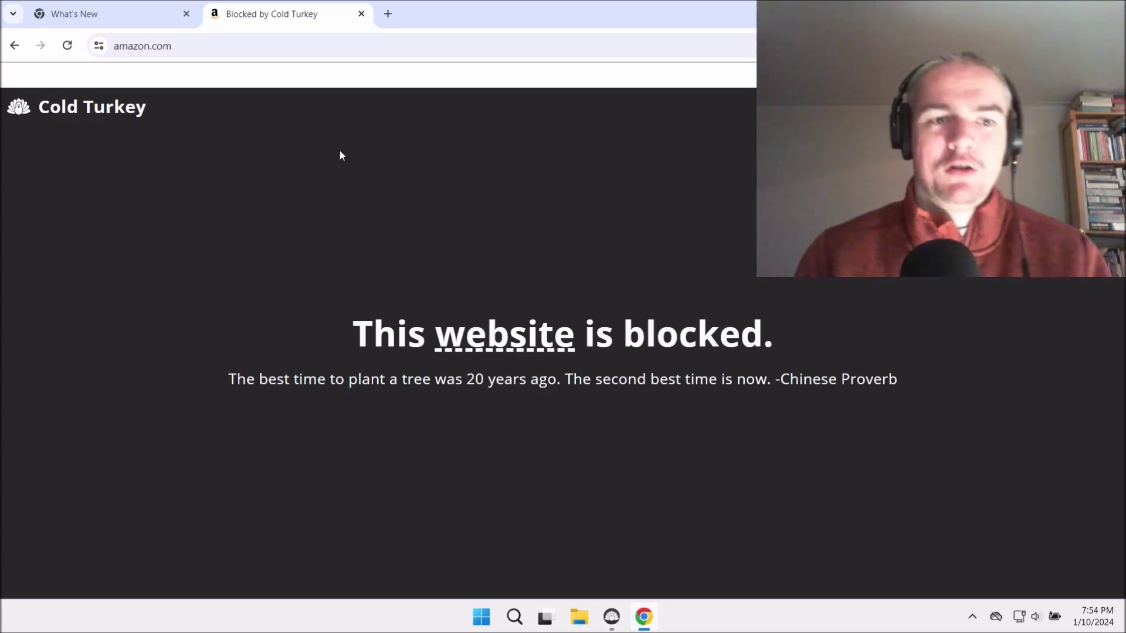
key(alt+Tab)
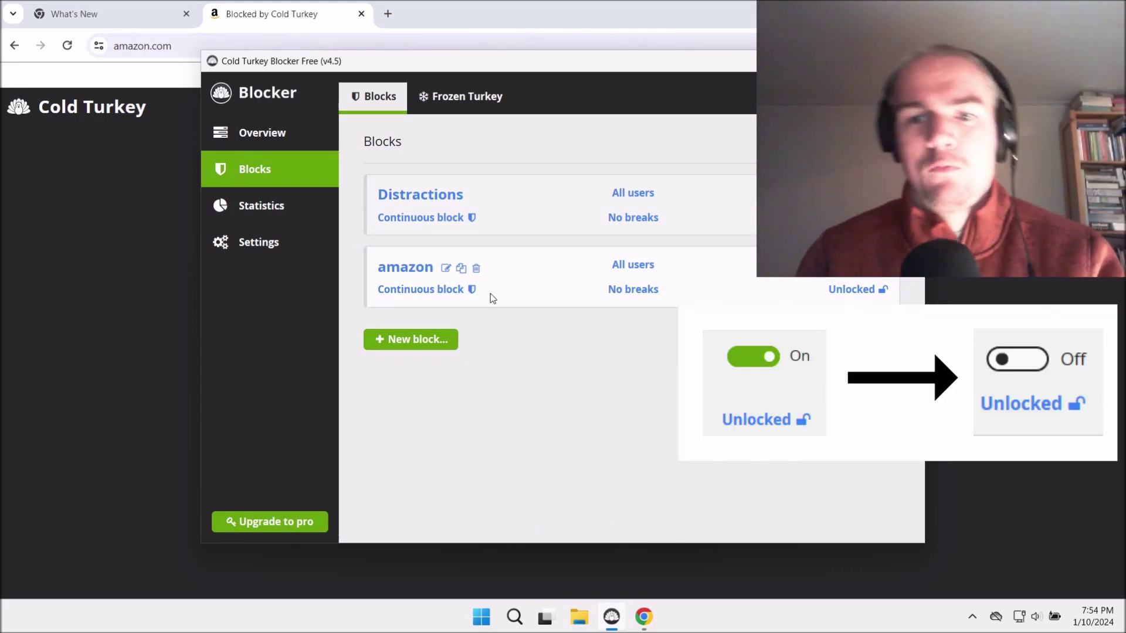
Reload amazon.com in Chrome to confirm the block, then open the amazon block's lock options
key(alt+Tab)
key(F5)
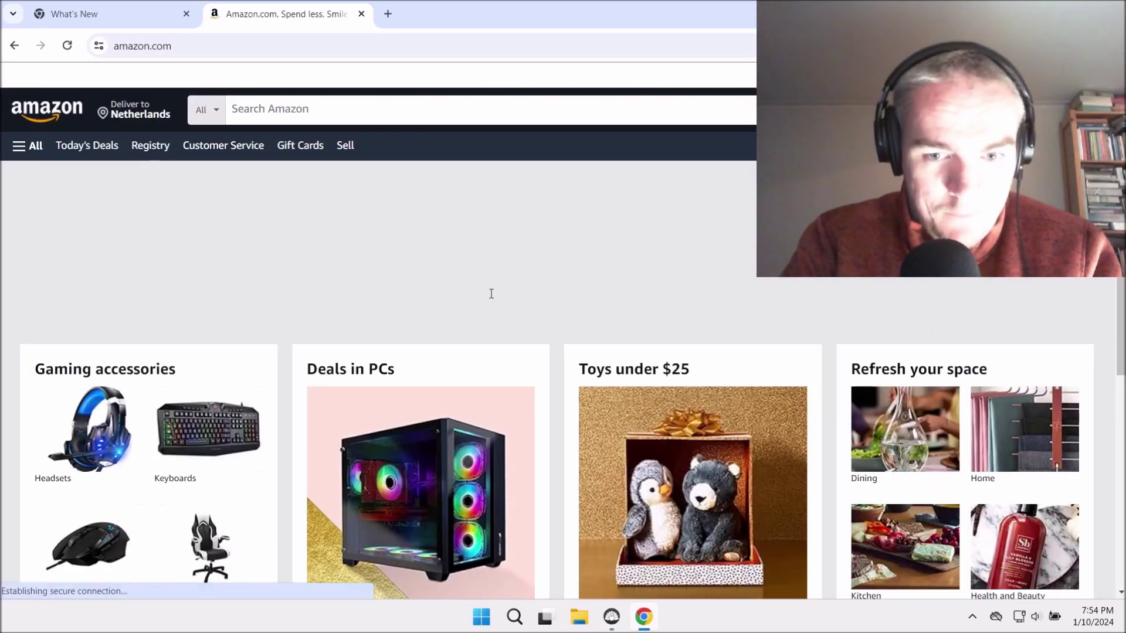
key(alt+Tab)
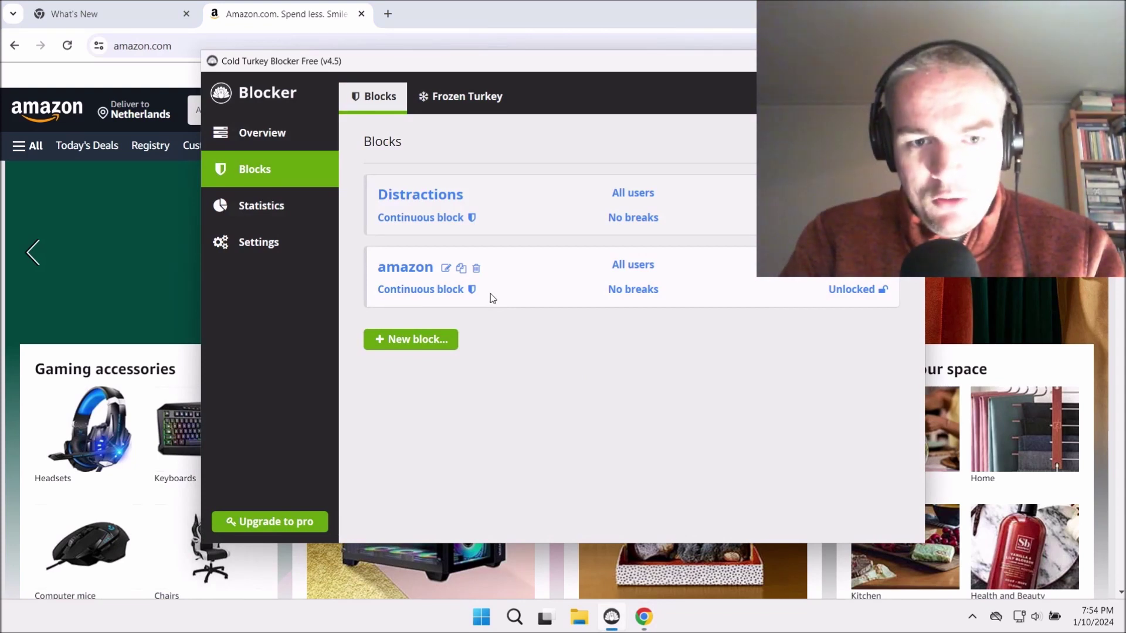
click(853, 291)
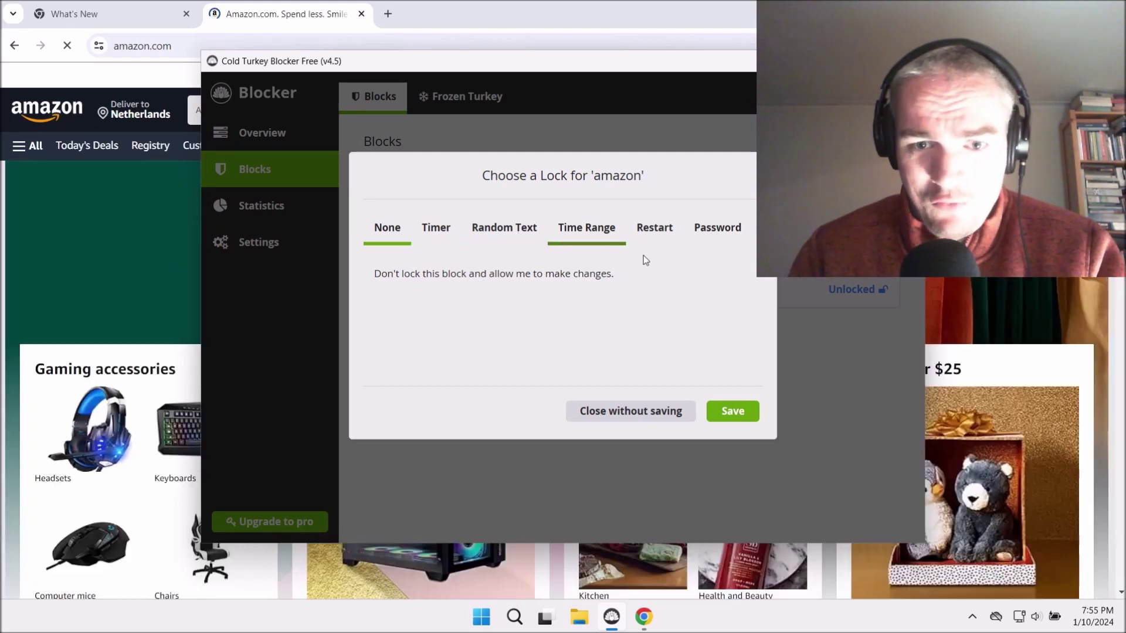
Choose a Timer lock with a 1 week duration, lasting until 17 Jan 2024
click(524, 230)
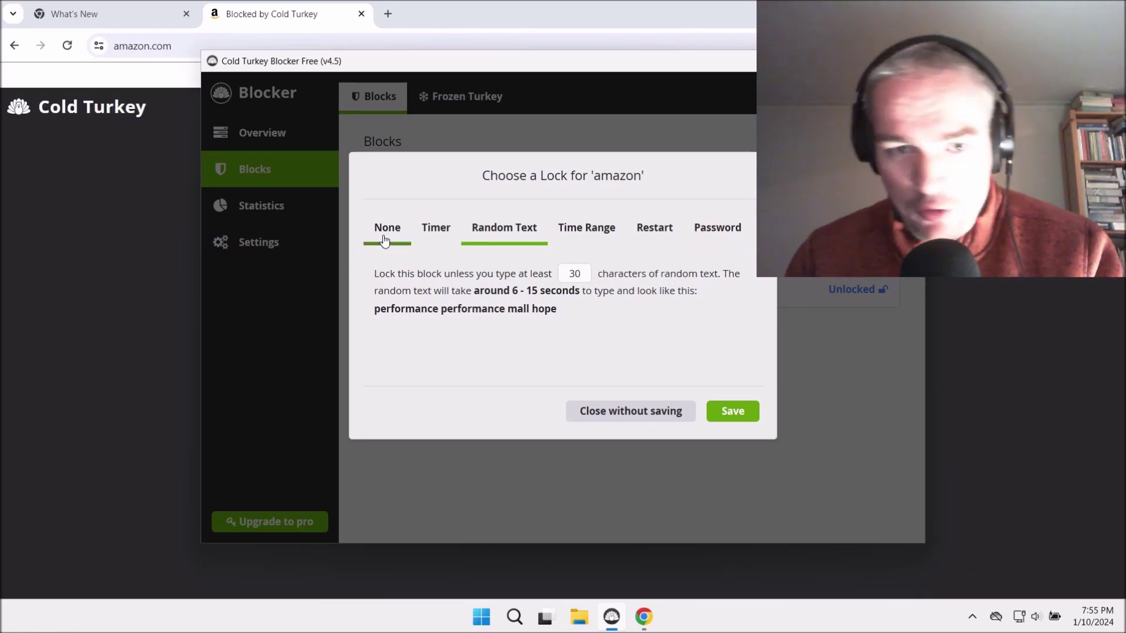
click(436, 239)
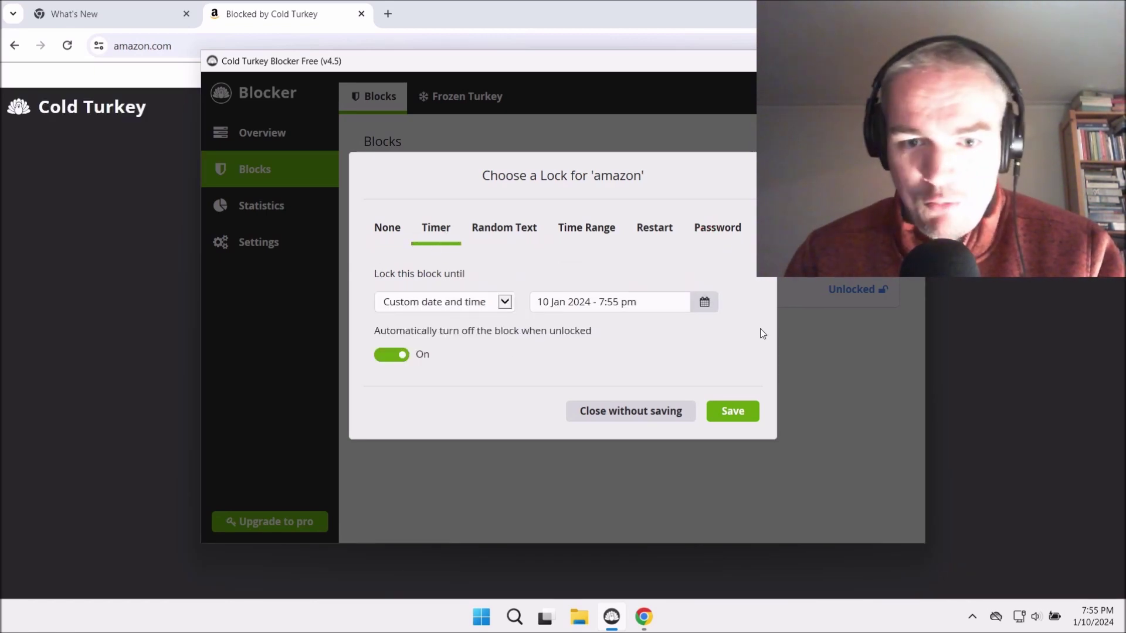
click(488, 309)
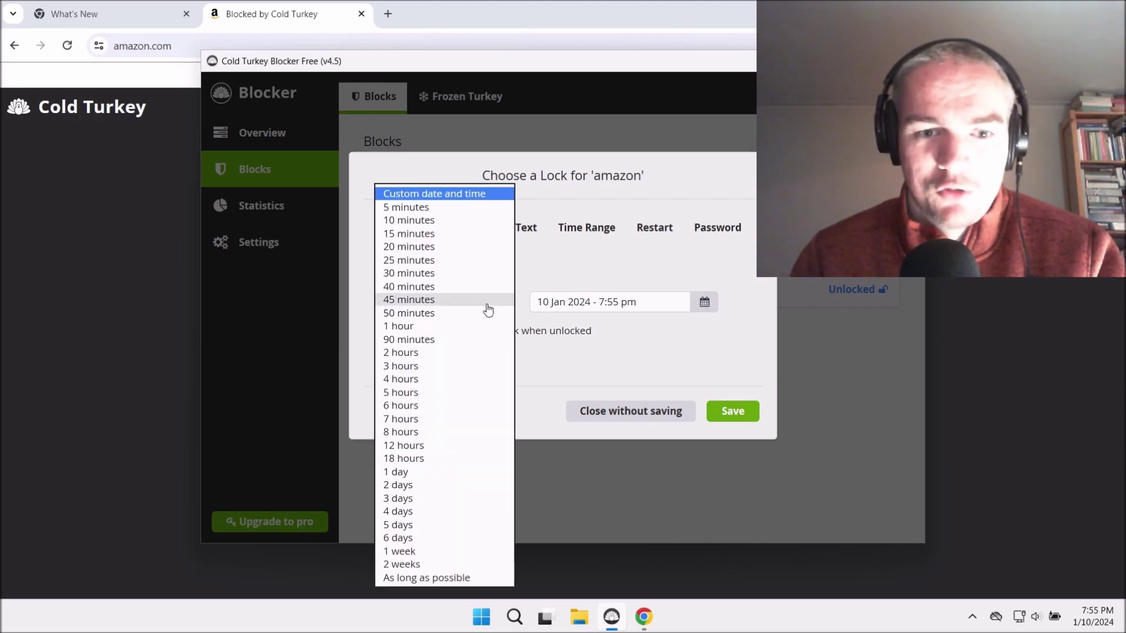
click(668, 301)
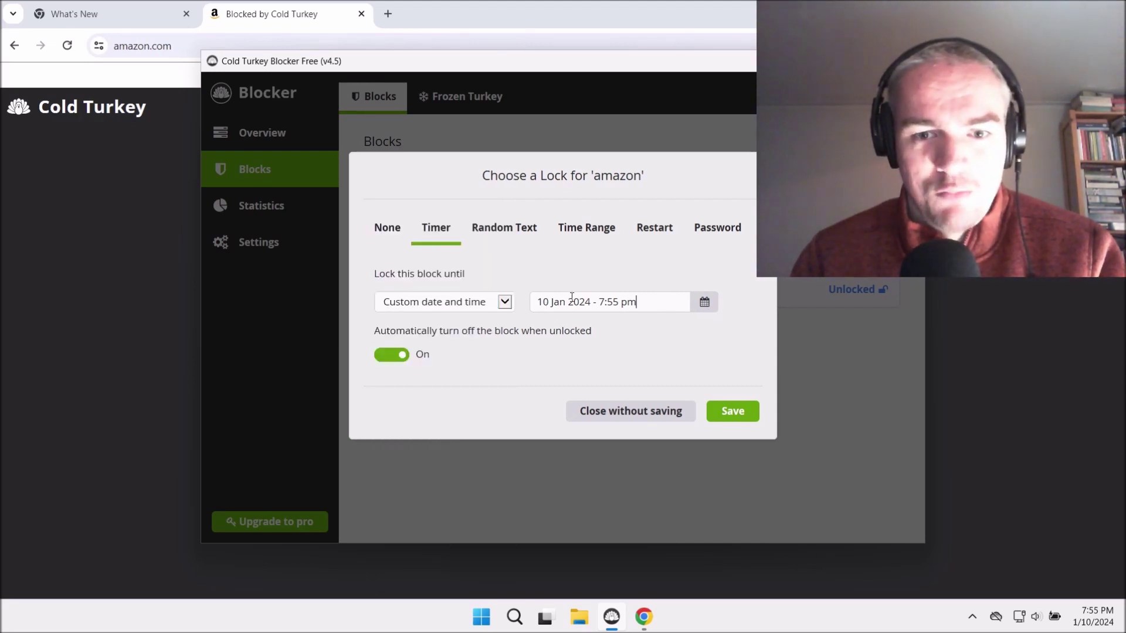
click(503, 301)
click(417, 558)
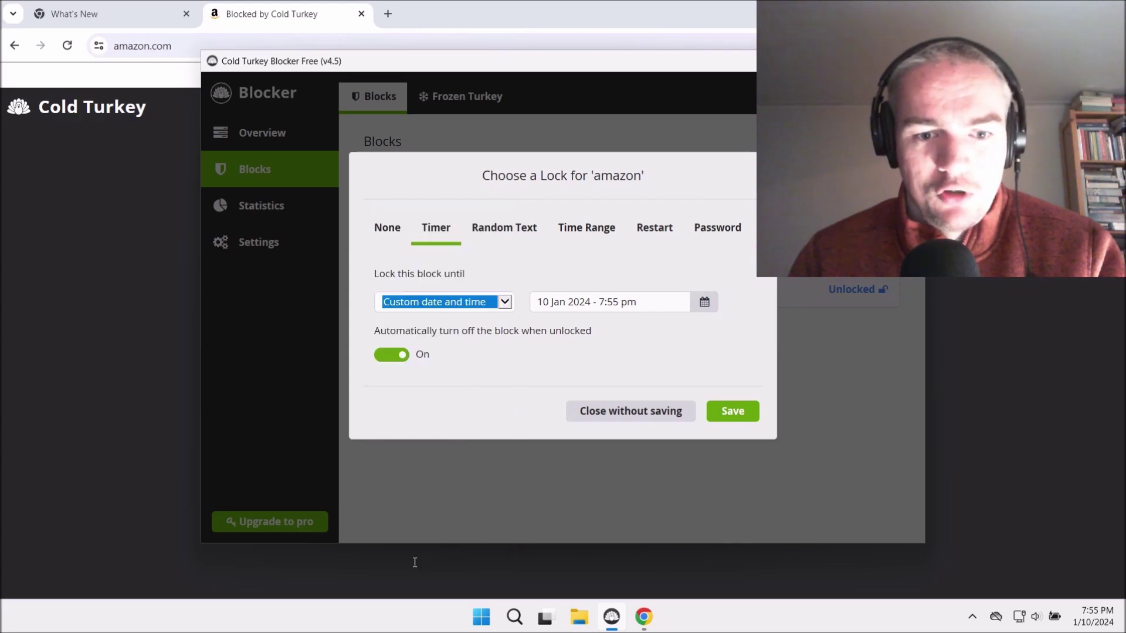
click(450, 306)
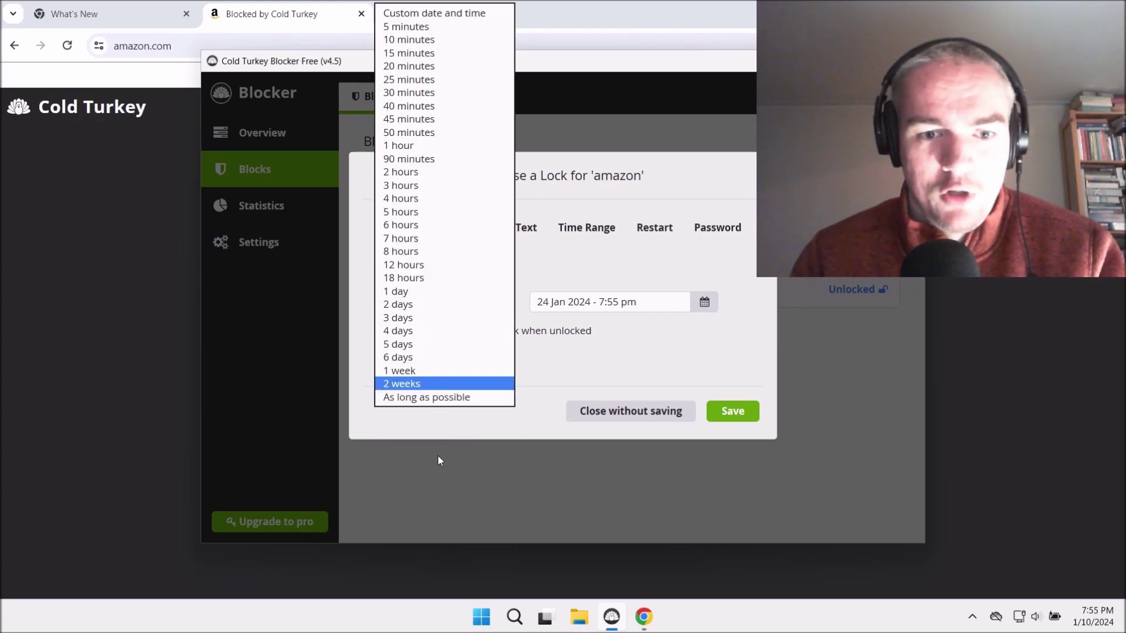
click(423, 374)
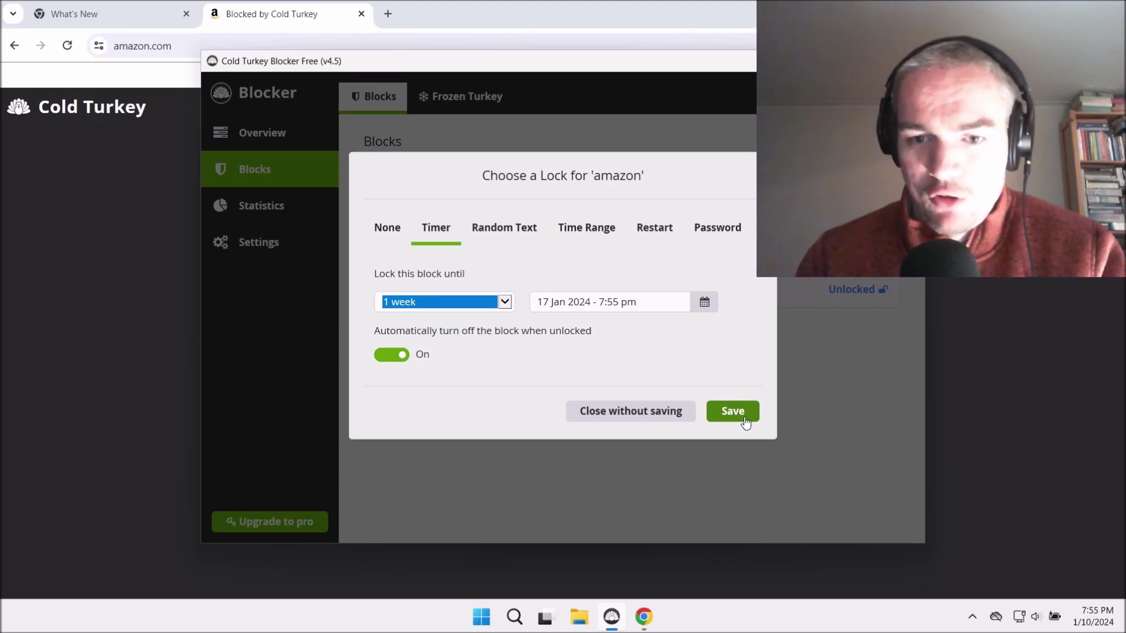
Save the 1 week timer lock and confirm locking amazon for 7 days
click(726, 420)
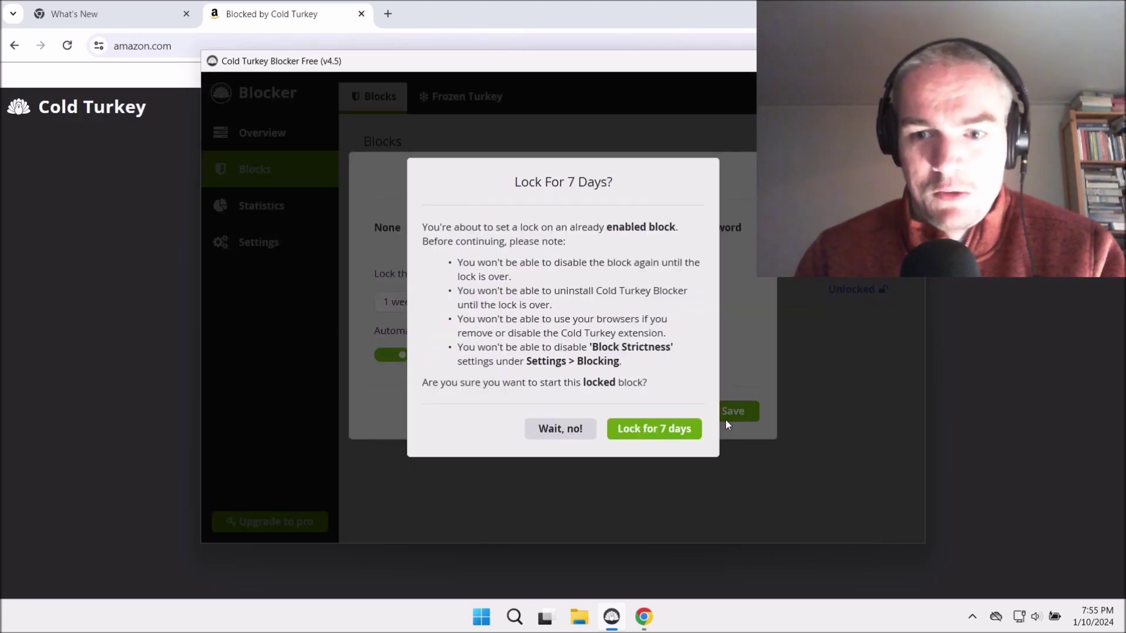
click(650, 435)
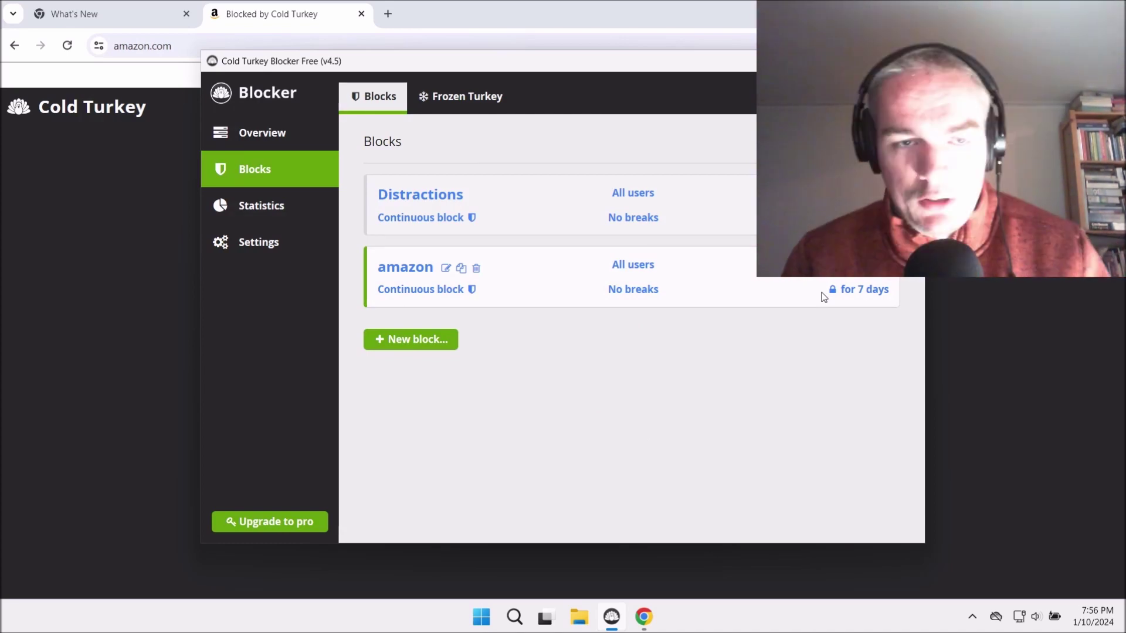
Check Chrome's amazon.com tab still shows the Cold Turkey blocked page, then return to the blocker
click(40, 329)
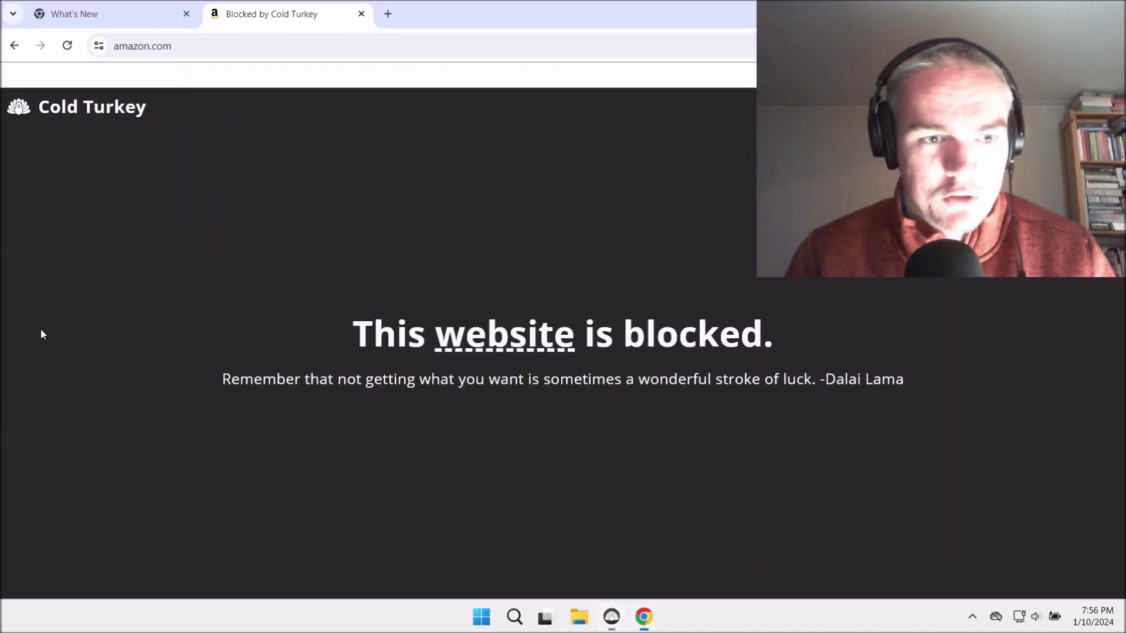
key(alt+Tab)
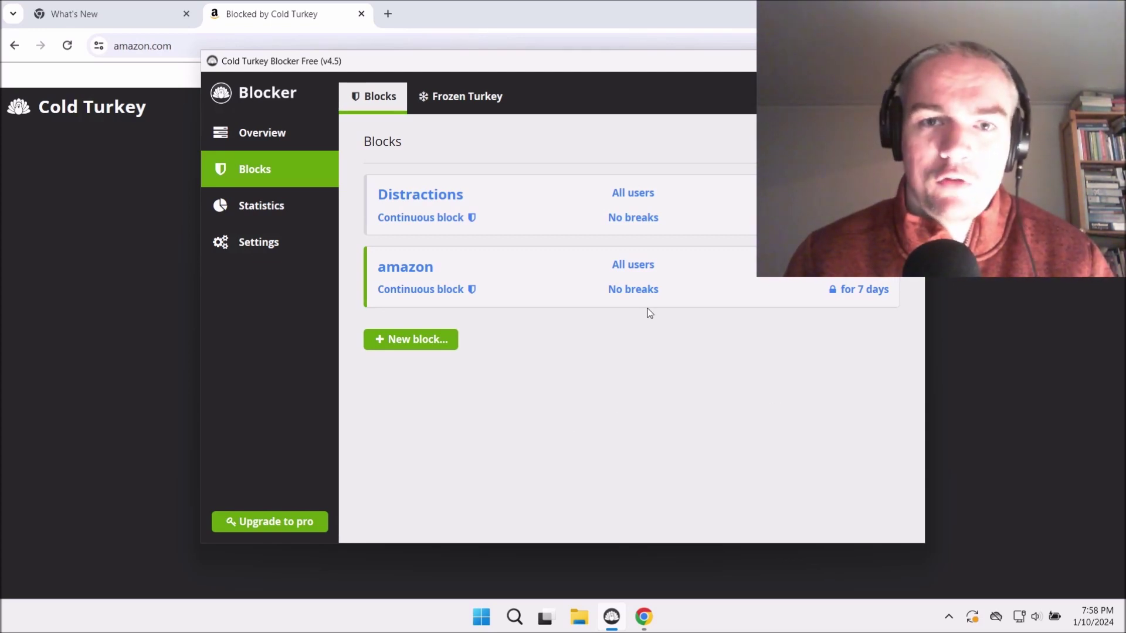
mouse_move(392, 181)
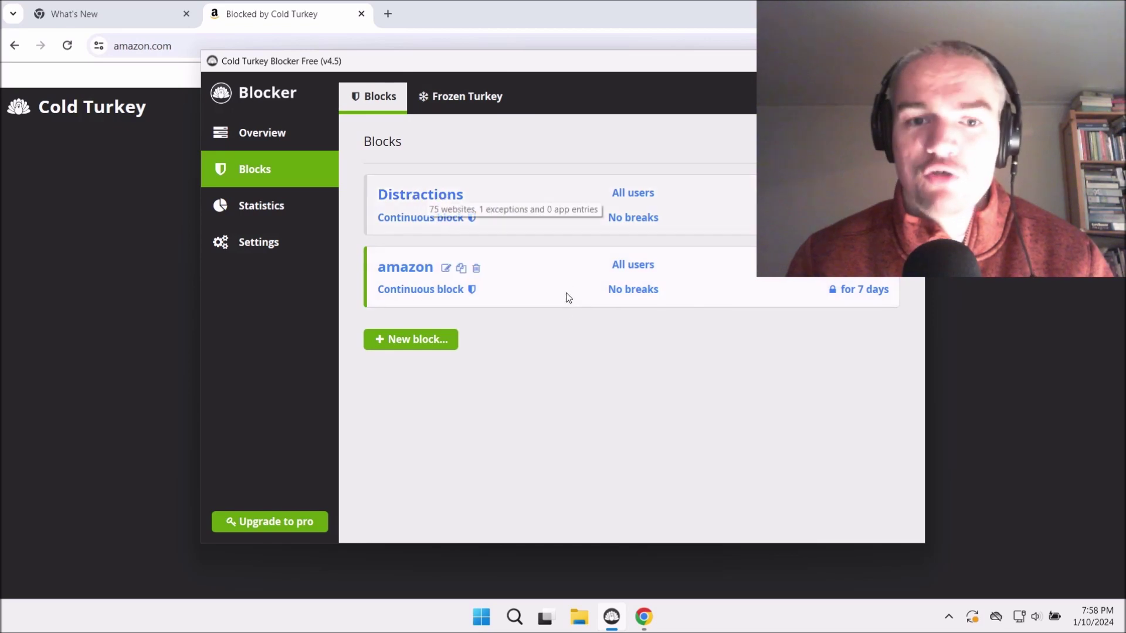